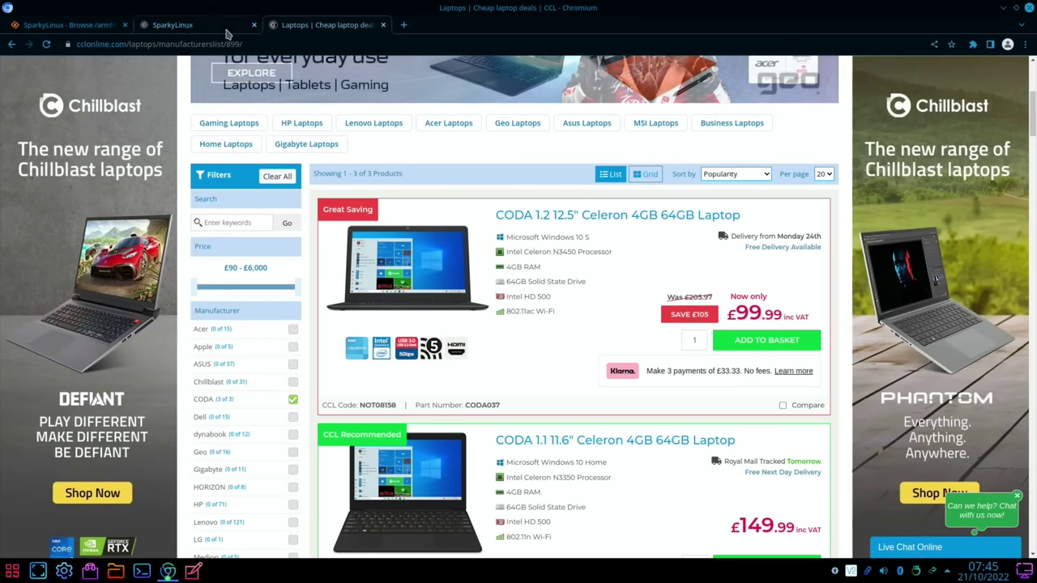
# Step: Switch Chromium to the SparkyLinux homepage tab at sparkylinux.org
pyautogui.click(173, 25)
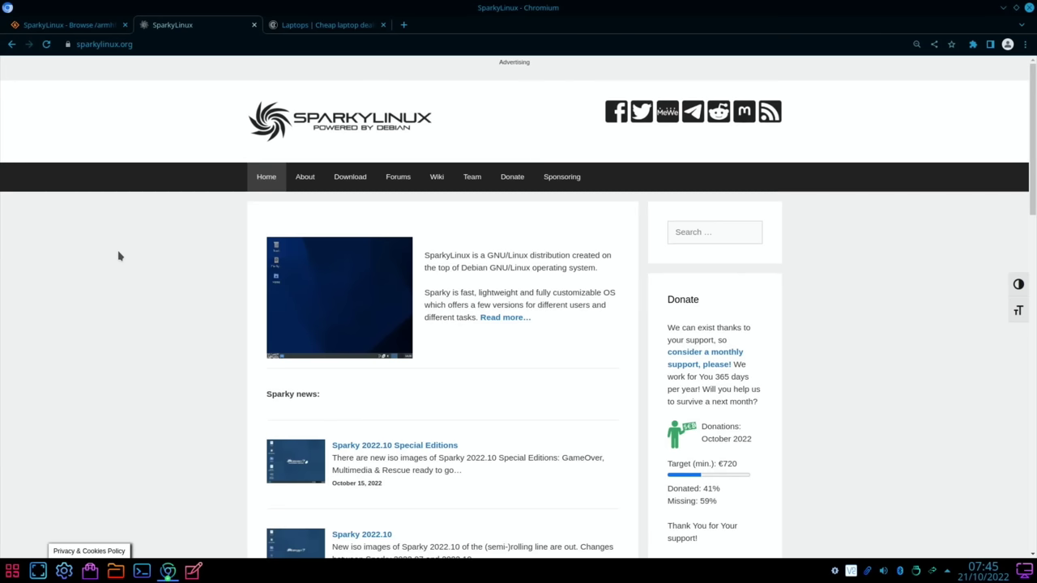
# Step: Show the 'SparkyLinux - Browse /armhf' SourceForge files tab, then bring up the app launcher
pyautogui.click(53, 25)
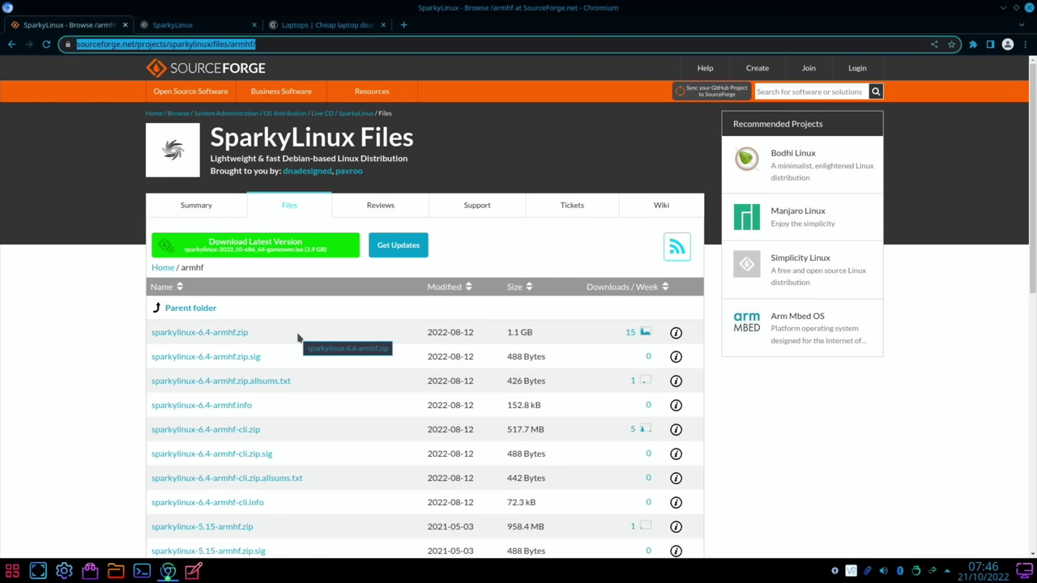
pyautogui.click(1003, 7)
# Step: Launch Raspberry Pi Imager and set its OS to custom image sparkylinux-6.4-armhf.zip from Downloads
pyautogui.press('super')
pyautogui.write('imag')
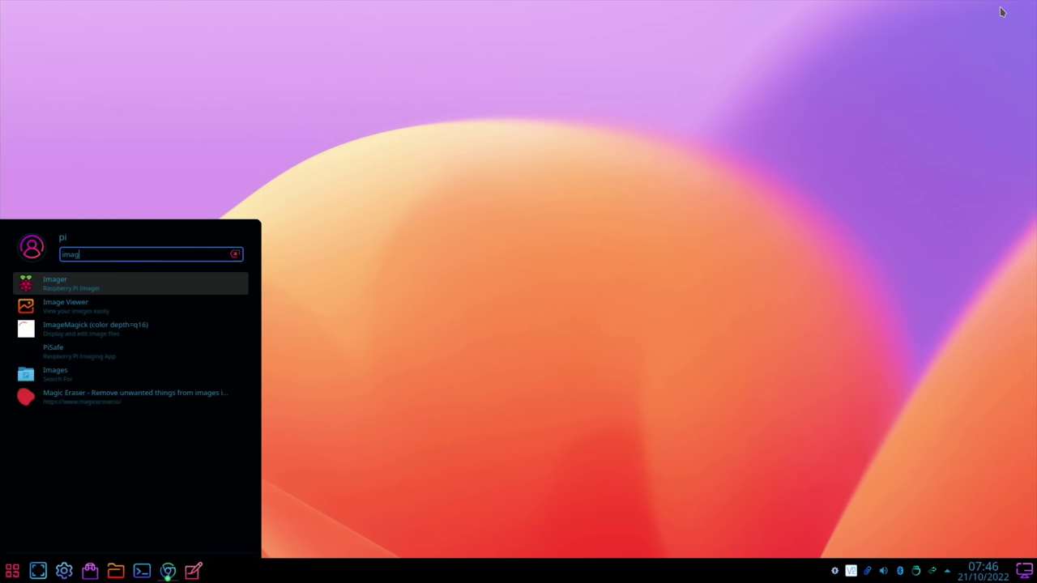
pyautogui.write('e')
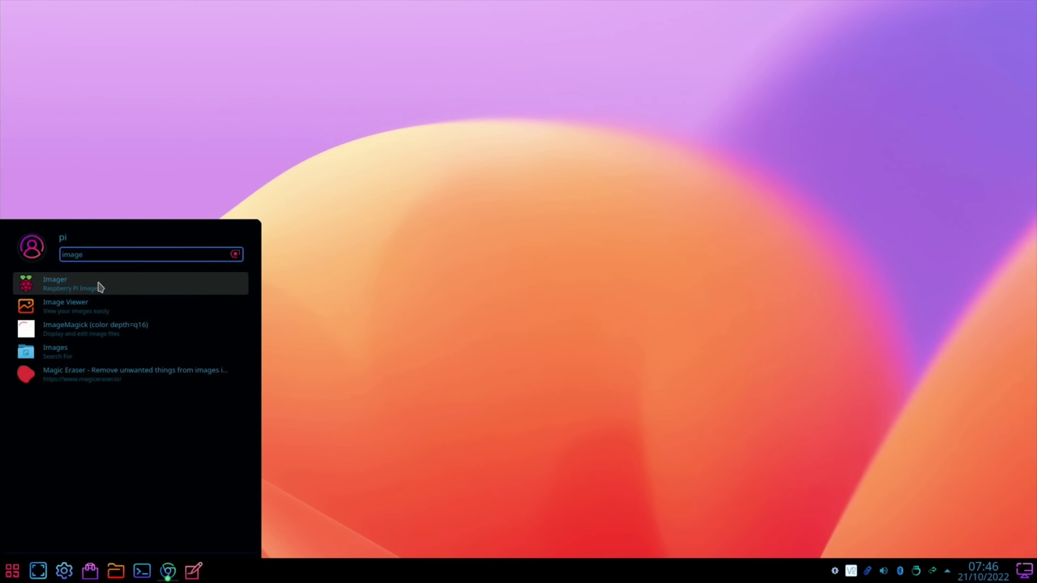
pyautogui.click(97, 285)
pyautogui.click(393, 329)
pyautogui.scroll(-5, 391, 330)
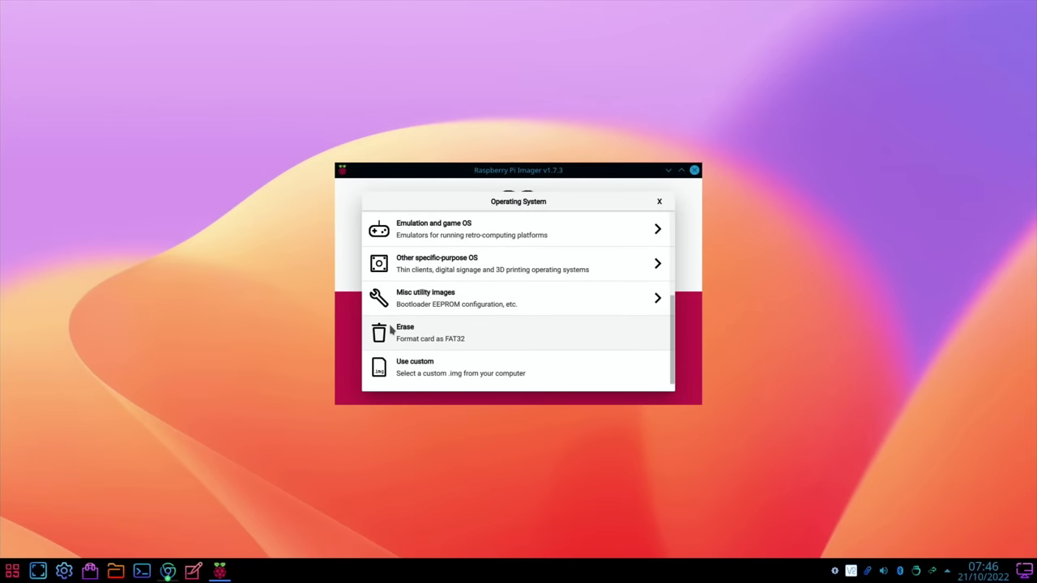
pyautogui.click(378, 370)
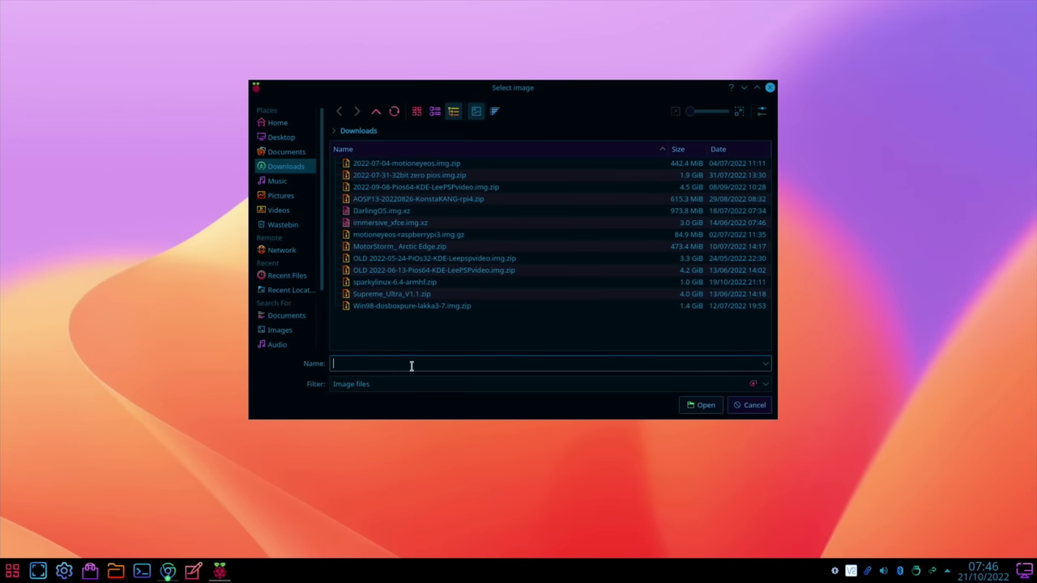
pyautogui.doubleClick(431, 283)
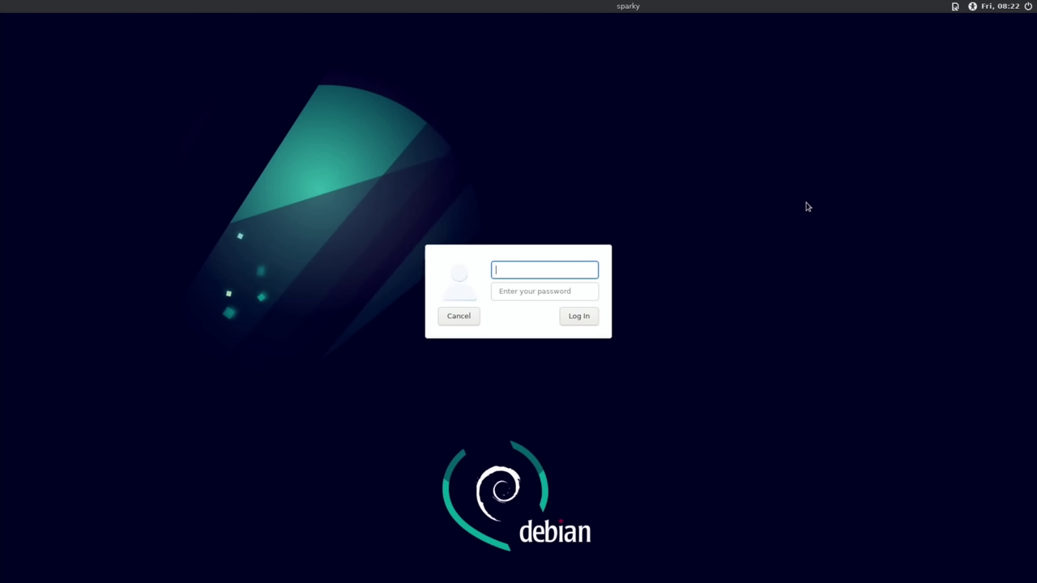
# Step: Log in as root with the account password at the SparkyLinux login dialog
pyautogui.write('root')
pyautogui.press('Tab')
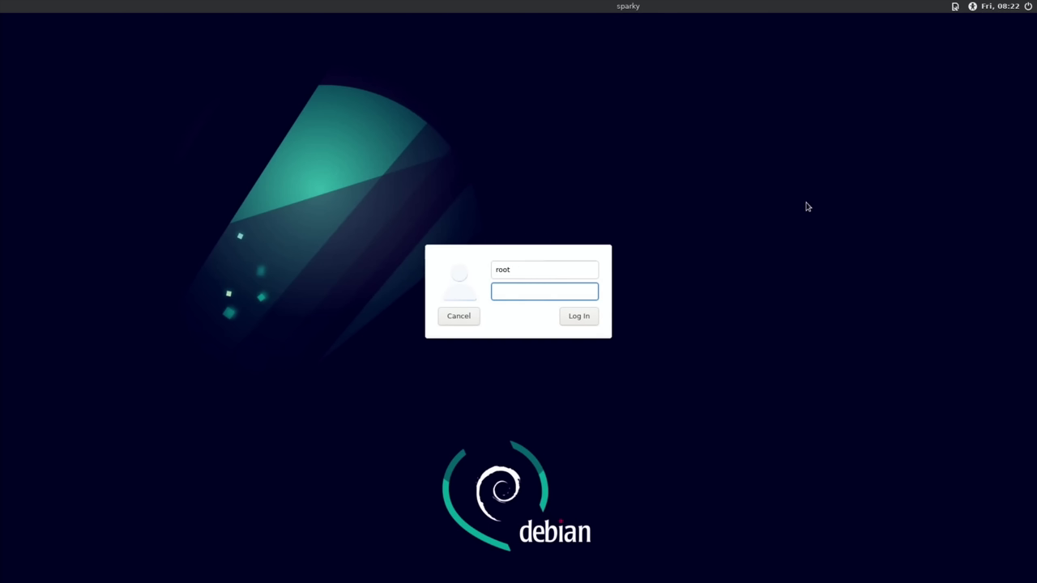
pyautogui.write('••••')
pyautogui.press('Return')
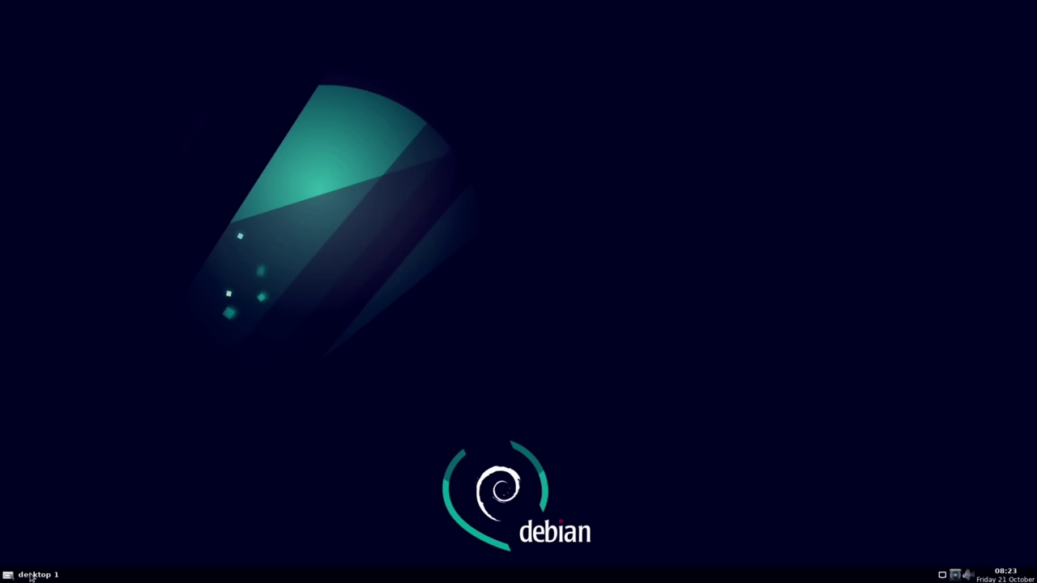
pyautogui.click(7, 575)
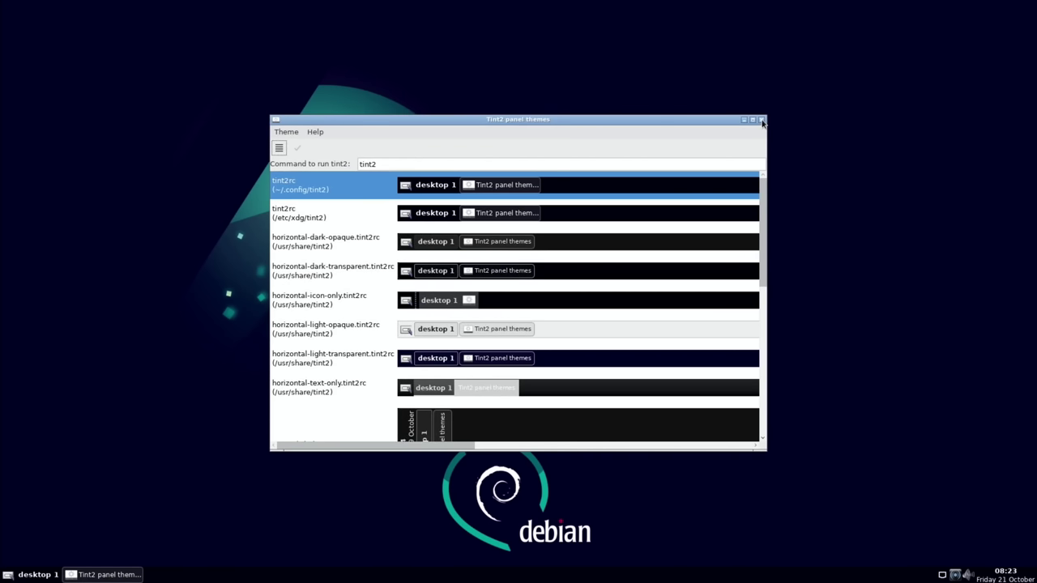
pyautogui.click(762, 123)
pyautogui.click(761, 121)
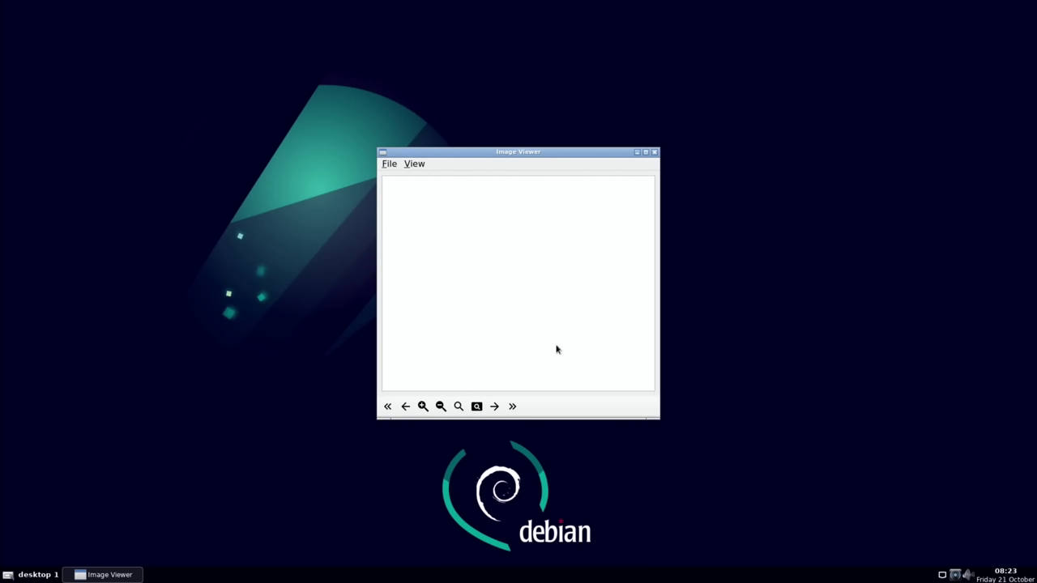
pyautogui.click(654, 153)
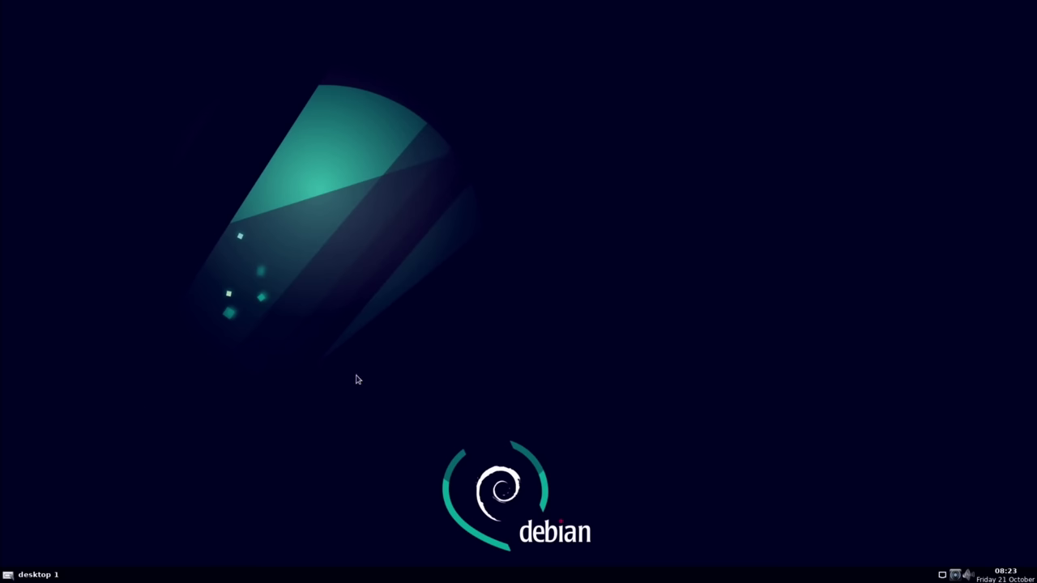
# Step: Exit the root Openbox session and sign back in as user pi with its password
pyautogui.rightClick(438, 287)
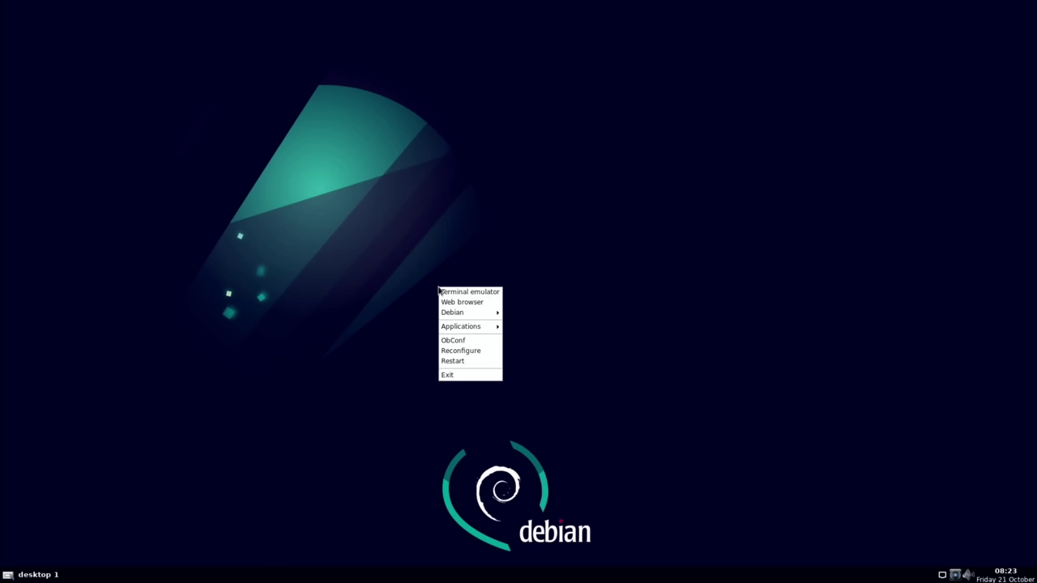
pyautogui.click(453, 374)
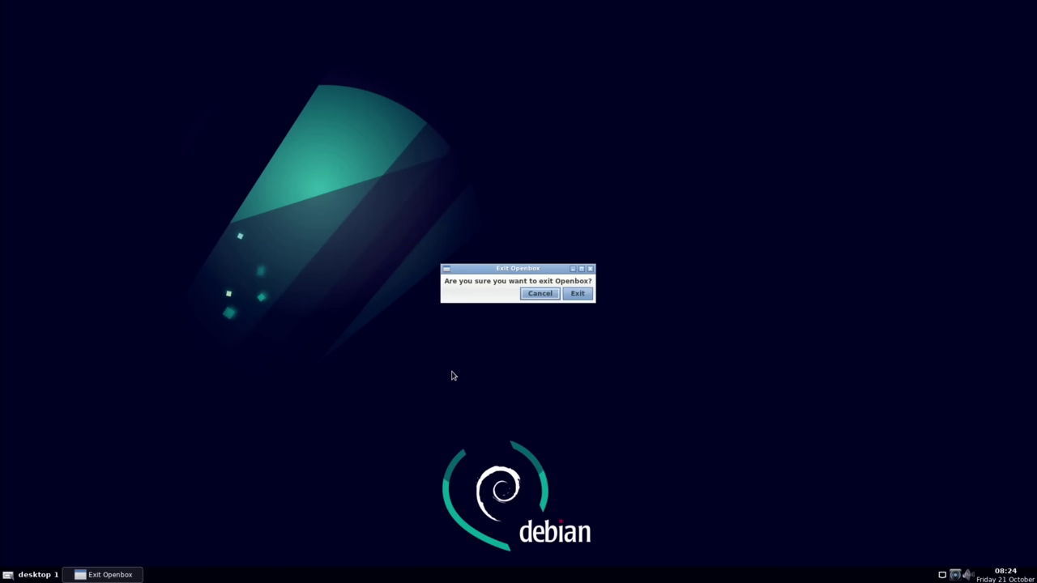
pyautogui.click(578, 294)
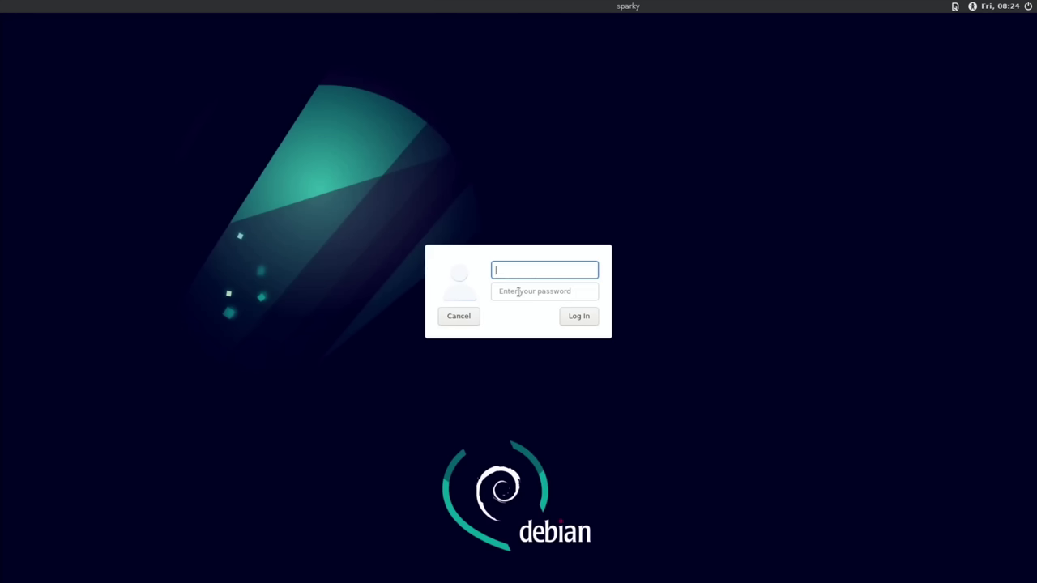
pyautogui.write('pi')
pyautogui.press('Tab')
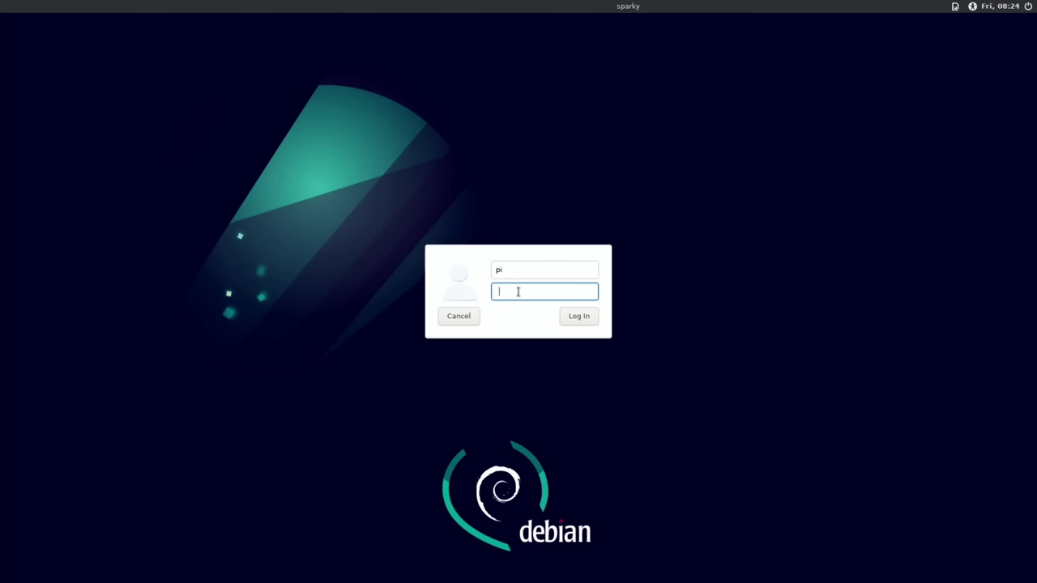
pyautogui.write('******')
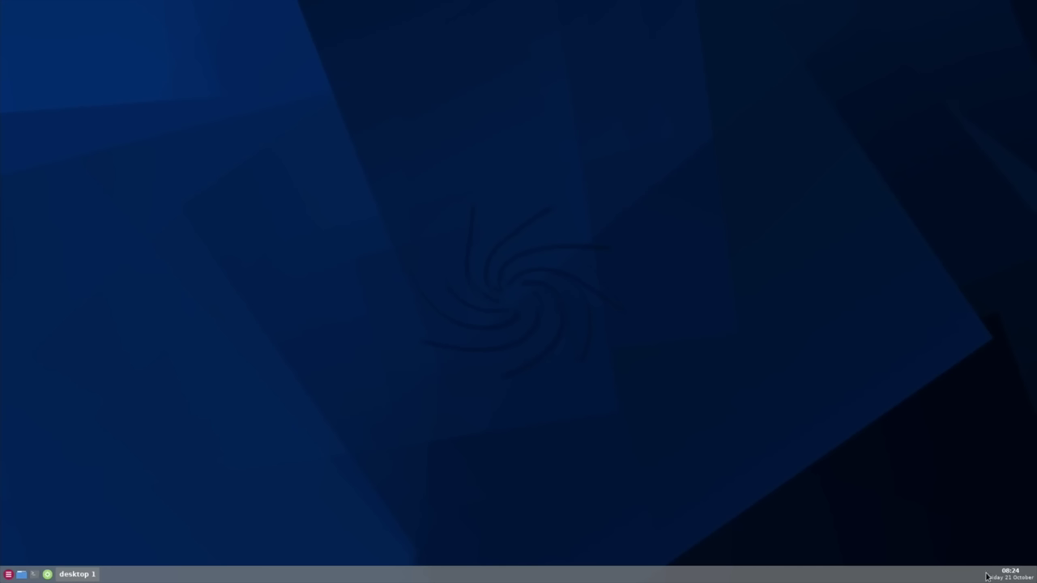
# Step: Look through the applications launcher and the desktop menu without starting anything
pyautogui.click(8, 575)
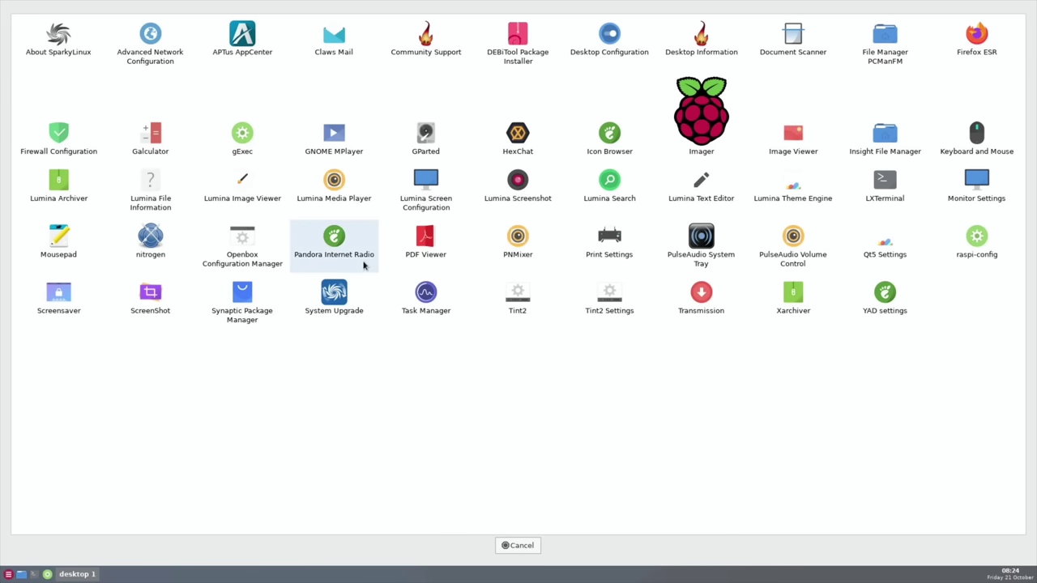
pyautogui.click(514, 548)
pyautogui.rightClick(452, 257)
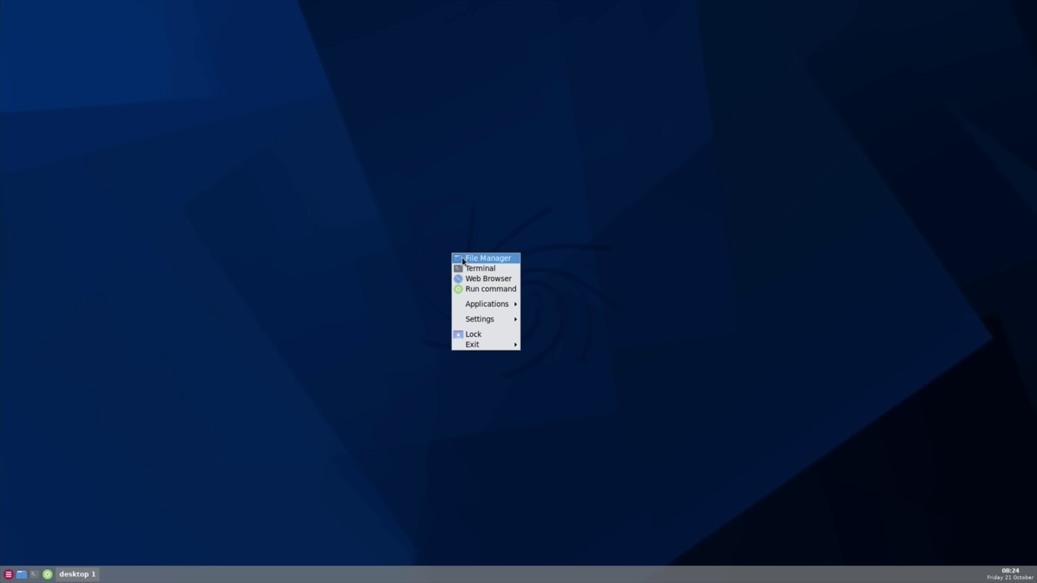
pyautogui.click(463, 260)
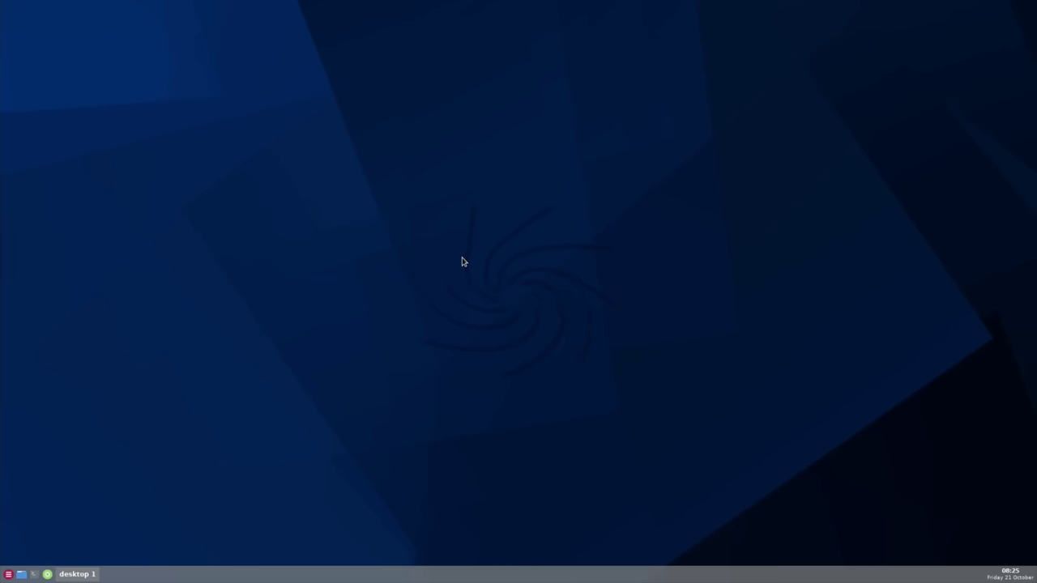
# Step: Open Insight File Manager from the launcher, then close it and the launcher
pyautogui.click(8, 574)
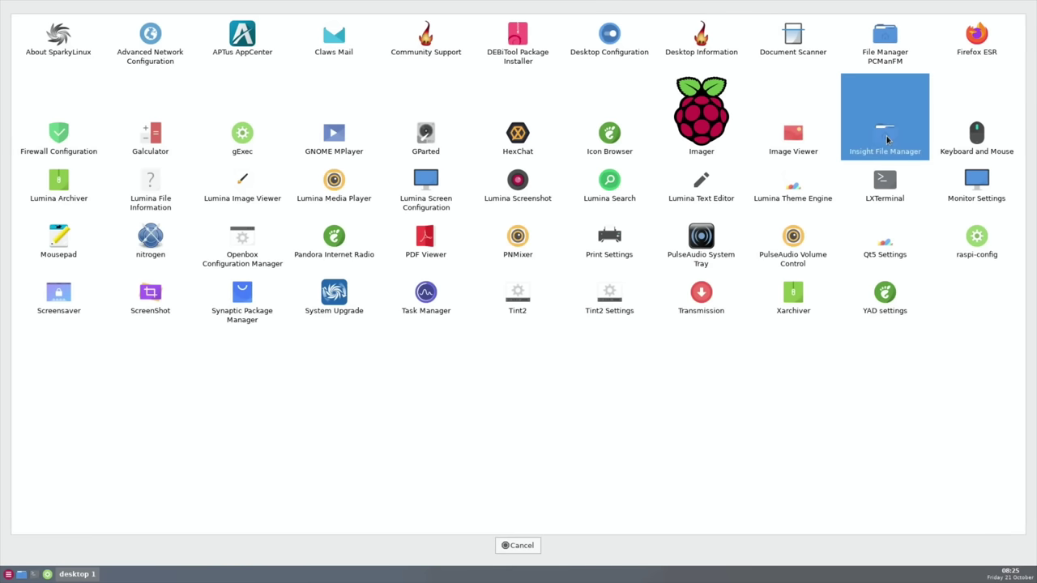
pyautogui.click(887, 141)
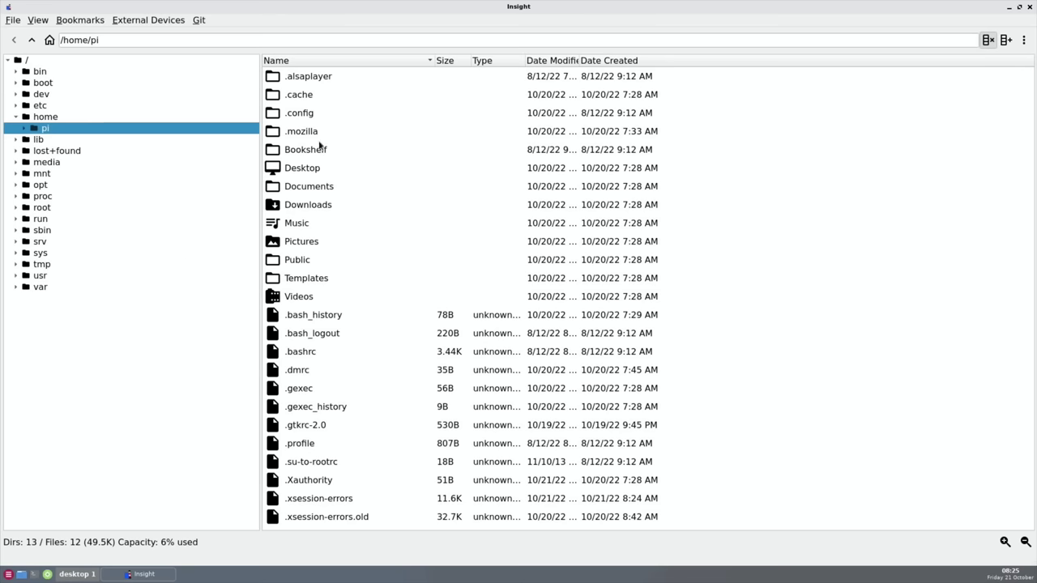
pyautogui.click(1030, 10)
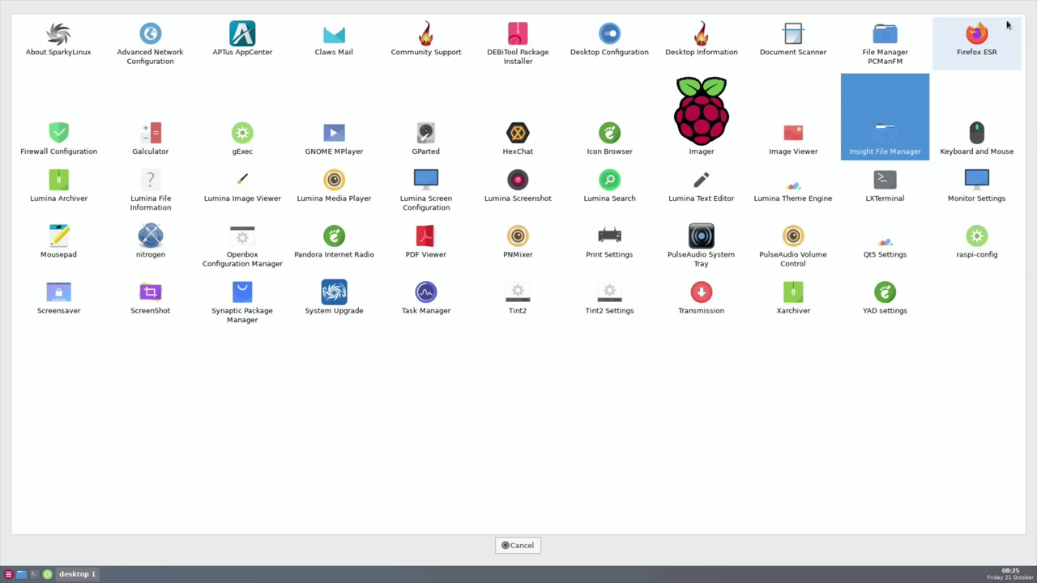
pyautogui.click(520, 545)
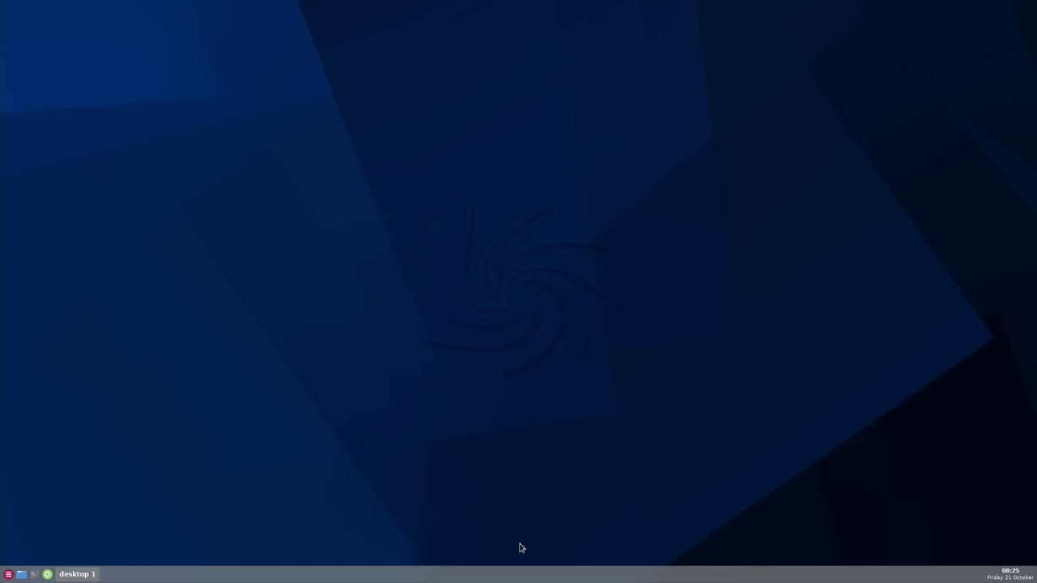
# Step: Check the desktop menu again, then launch APTus AppCenter from the applications grid
pyautogui.rightClick(363, 354)
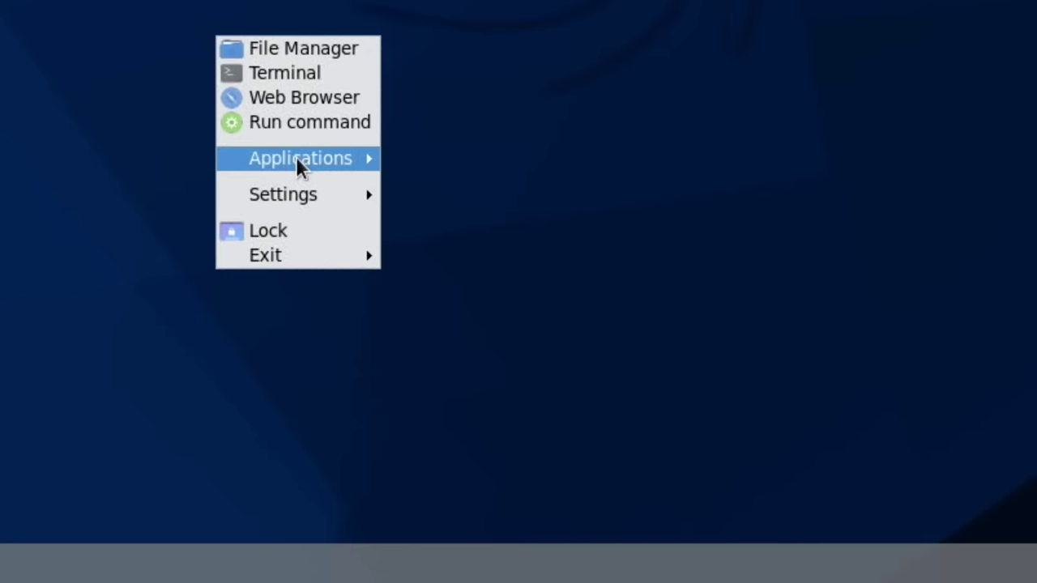
pyautogui.moveTo(296, 158)
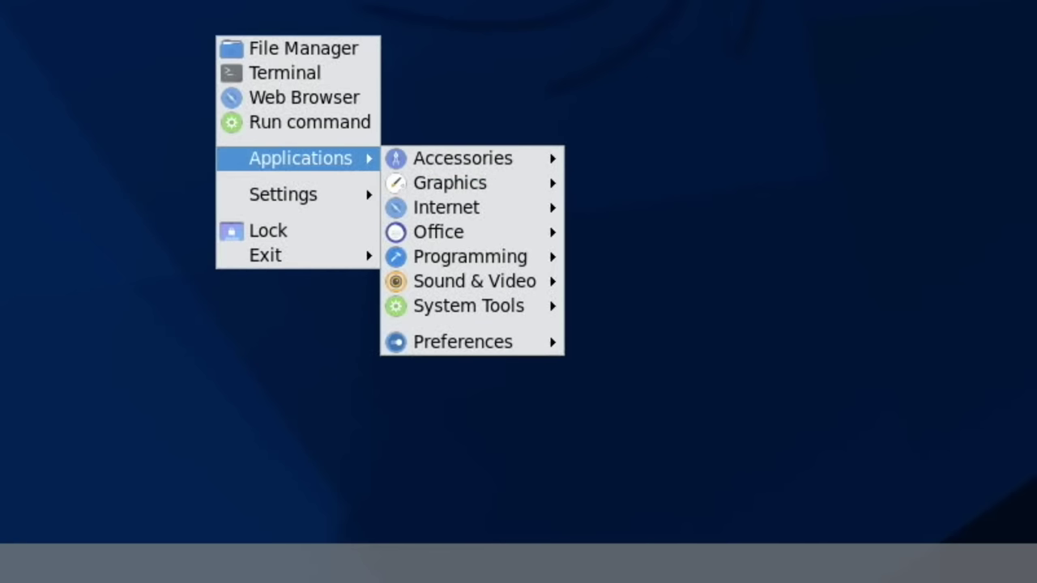
pyautogui.press('Escape')
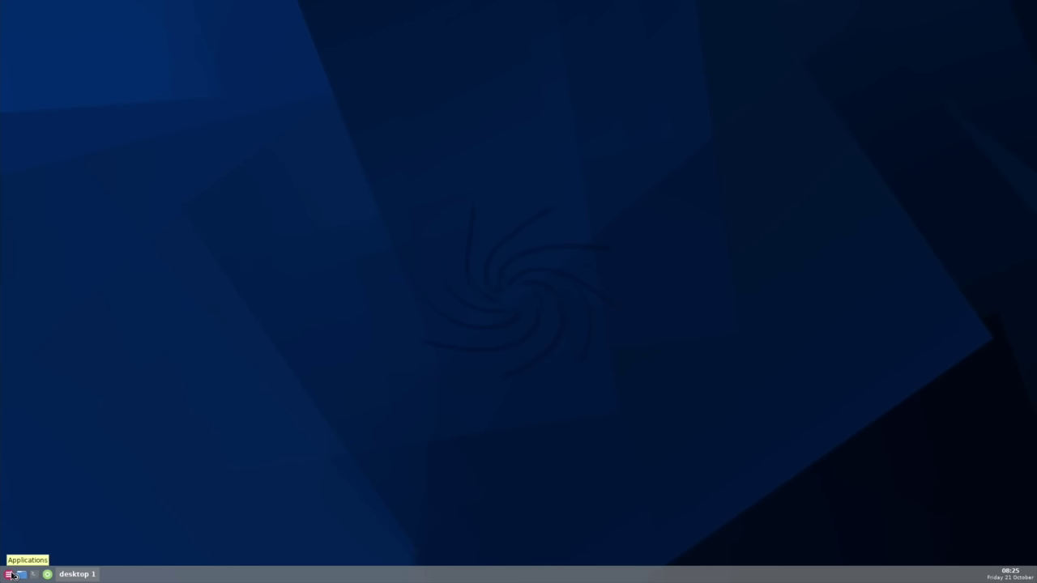
pyautogui.click(11, 574)
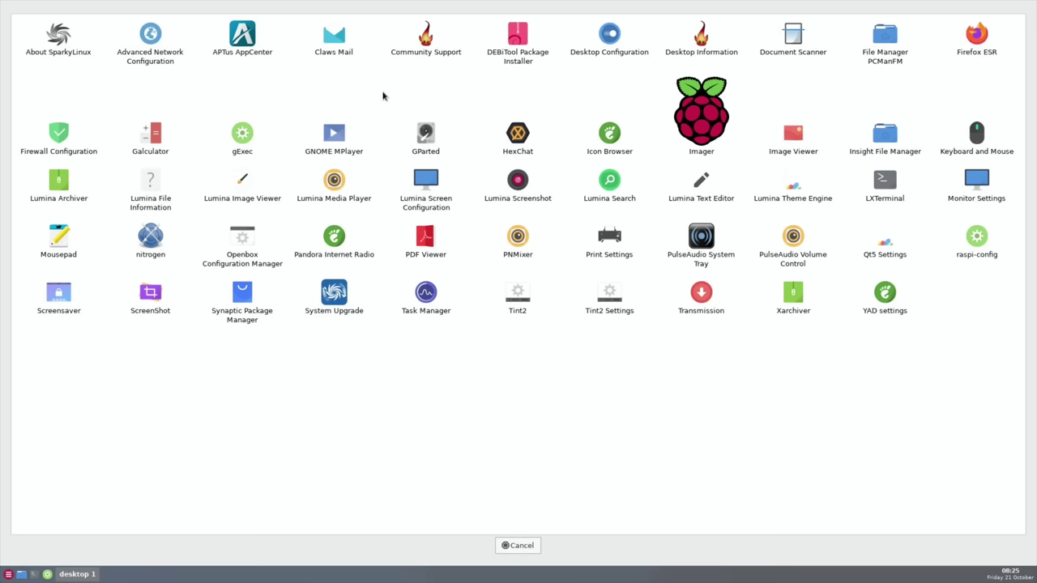
pyautogui.click(242, 43)
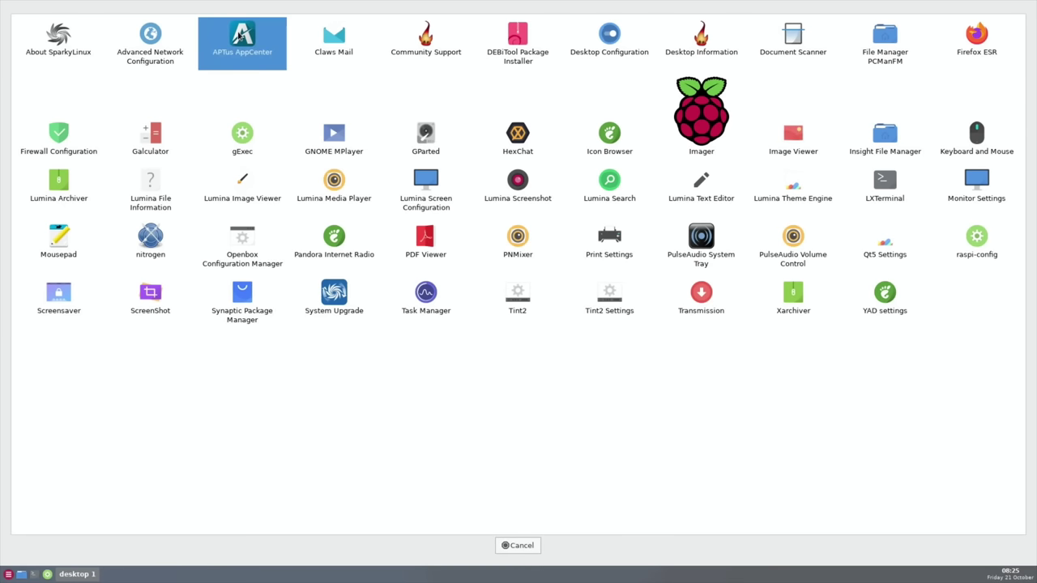
# Step: Skip the package refresh and browse the Games > Platform listing in APTus AppCenter
pyautogui.click(516, 547)
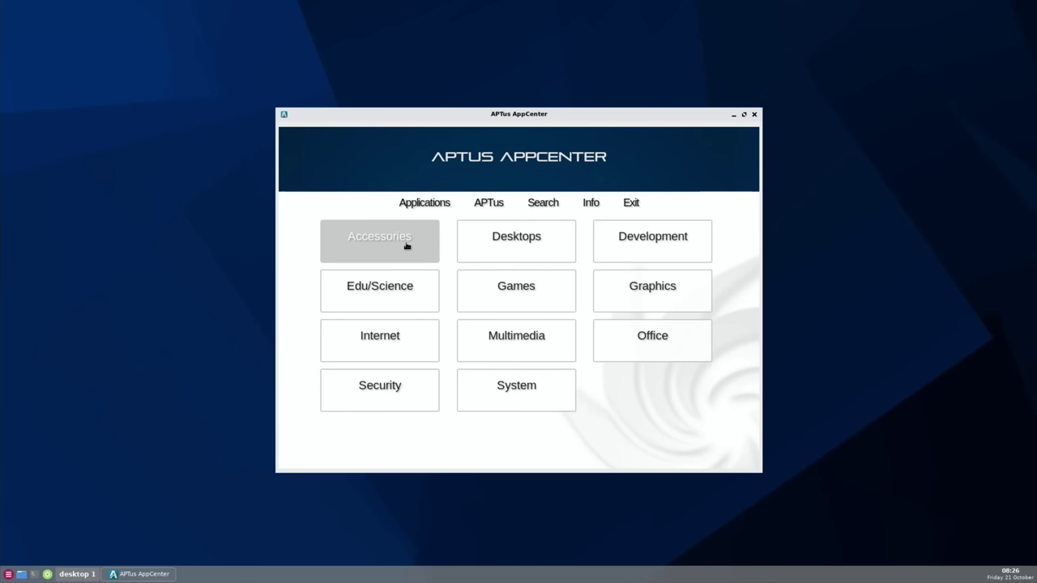
pyautogui.click(509, 291)
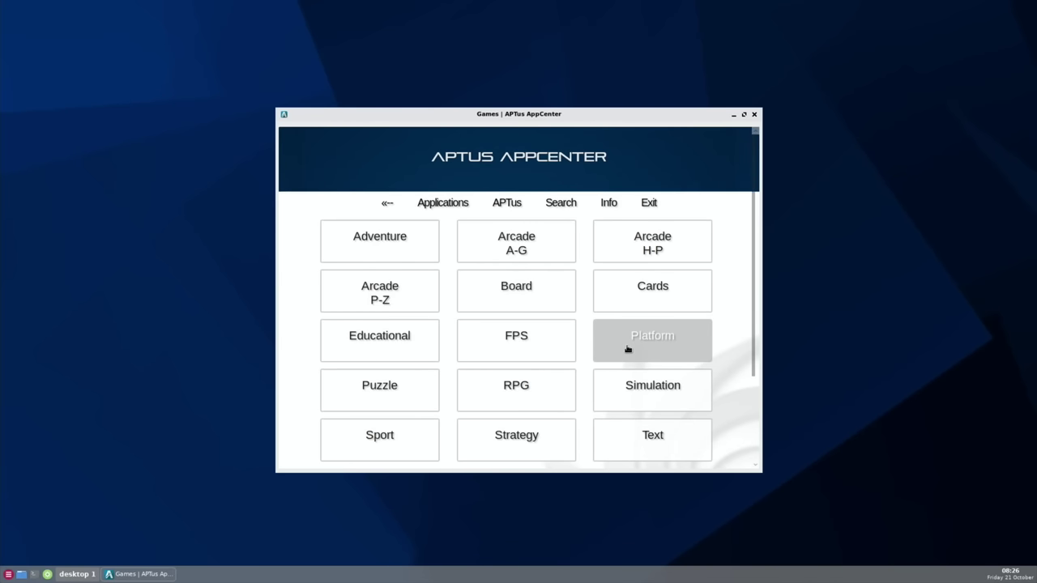
pyautogui.click(627, 349)
pyautogui.scroll(-5, 565, 326)
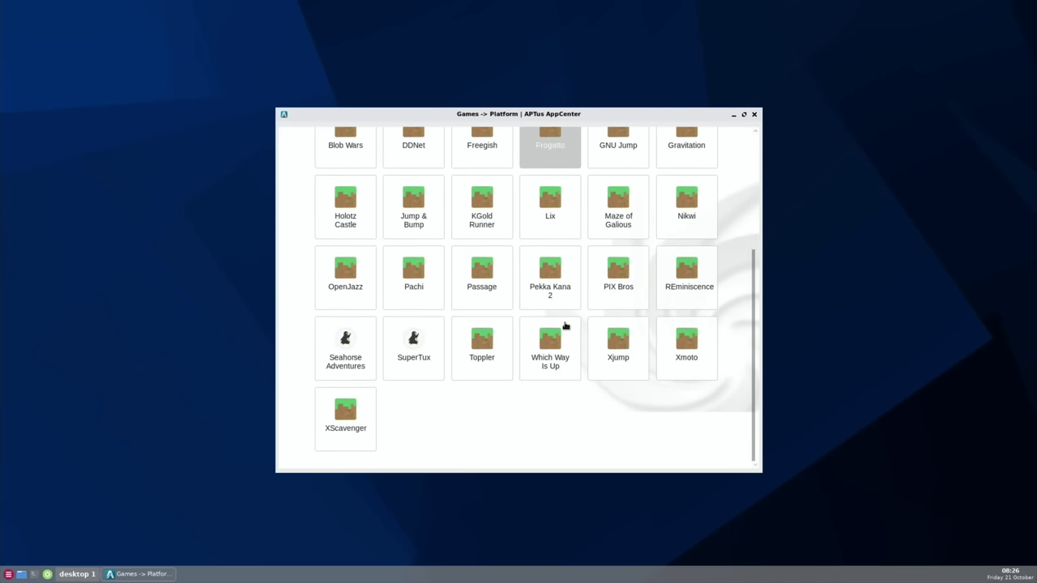
pyautogui.scroll(5, 565, 326)
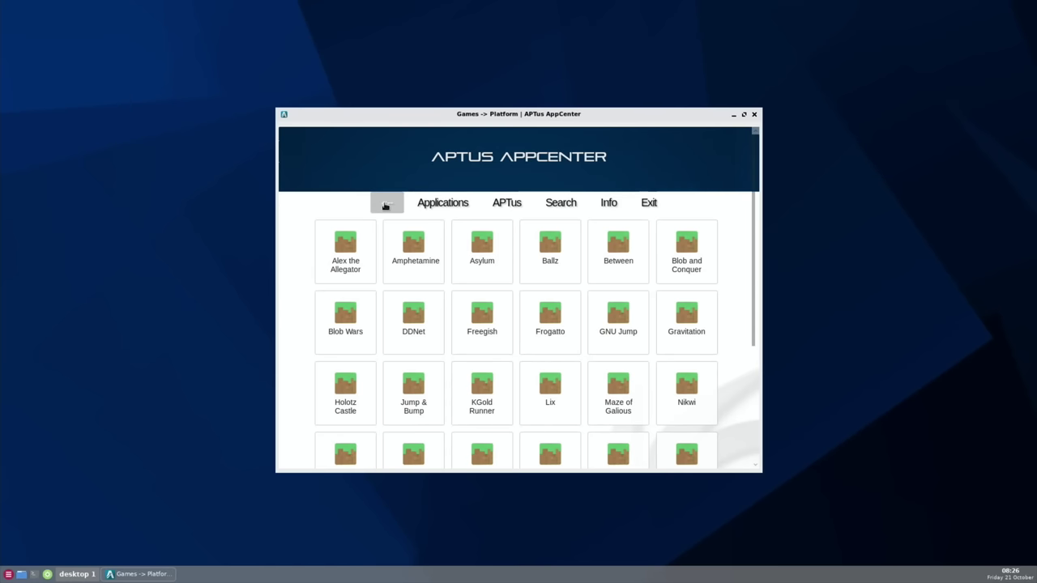
# Step: Go back to the main categories and open the Desktops category
pyautogui.click(386, 206)
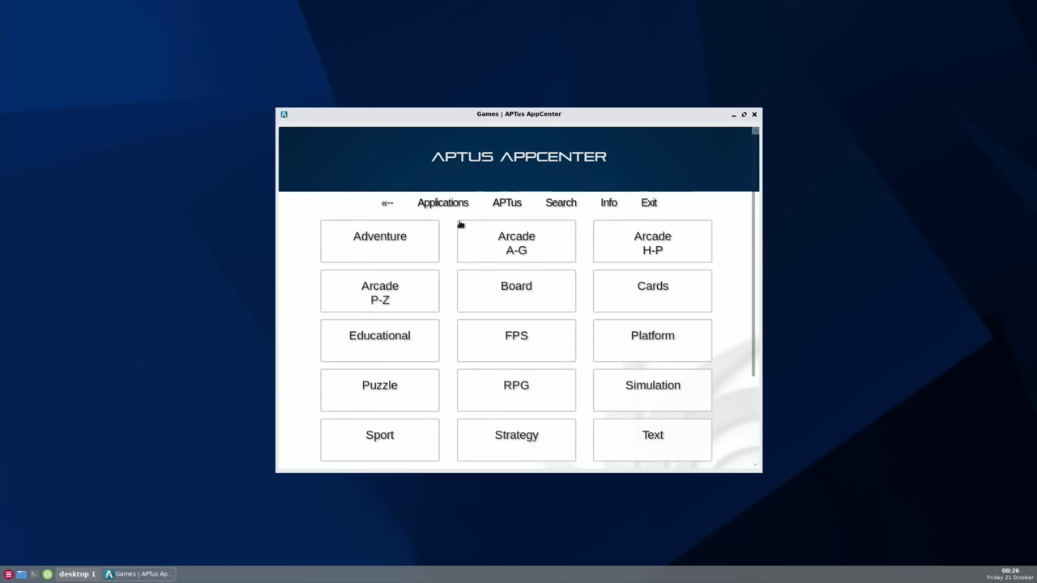
pyautogui.click(389, 207)
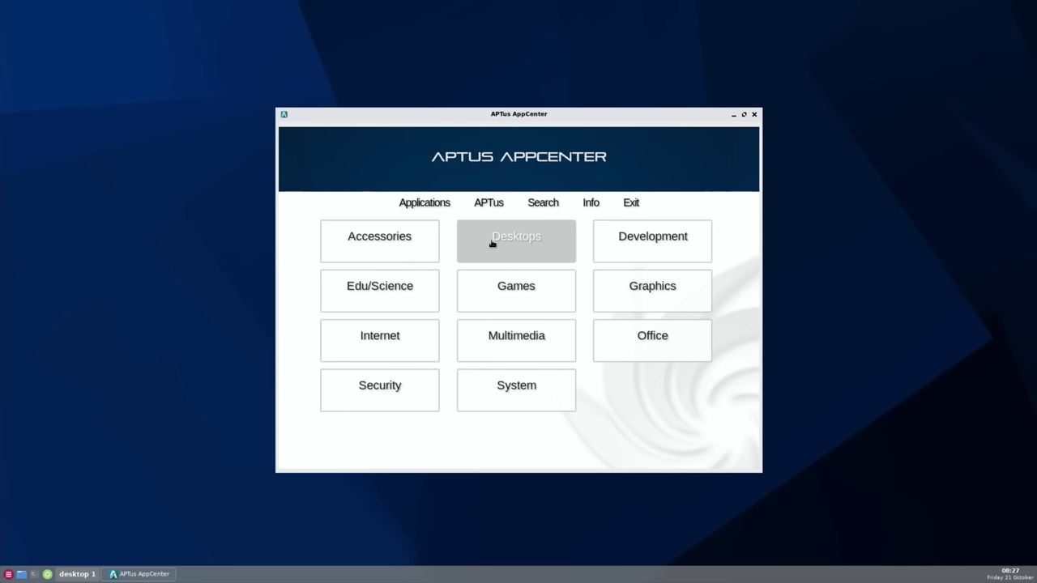
pyautogui.click(491, 243)
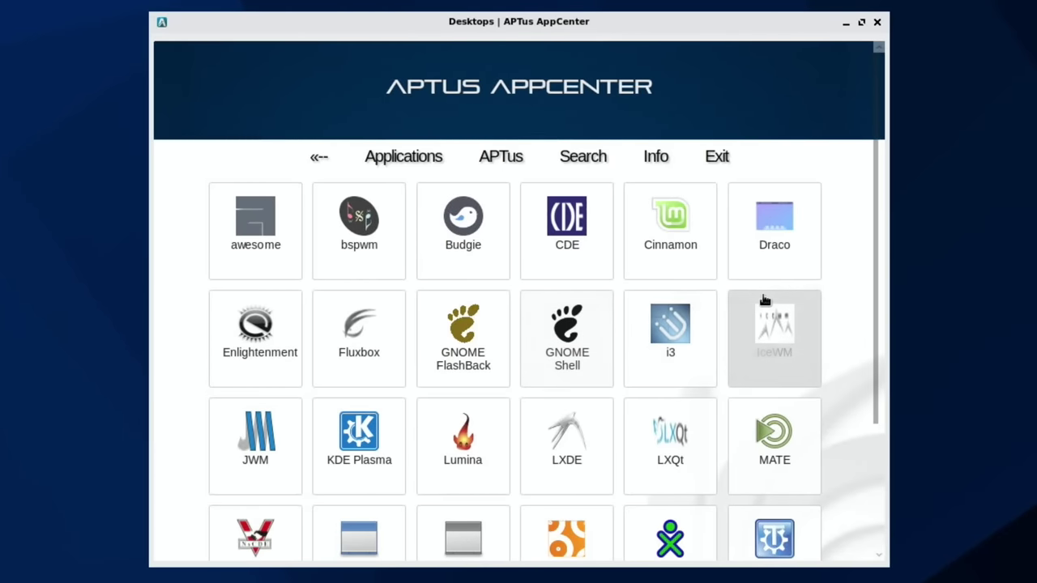
# Step: Review the Cinnamon entry and install the sparky-desktop-cinnamon package
pyautogui.scroll(-3, 765, 308)
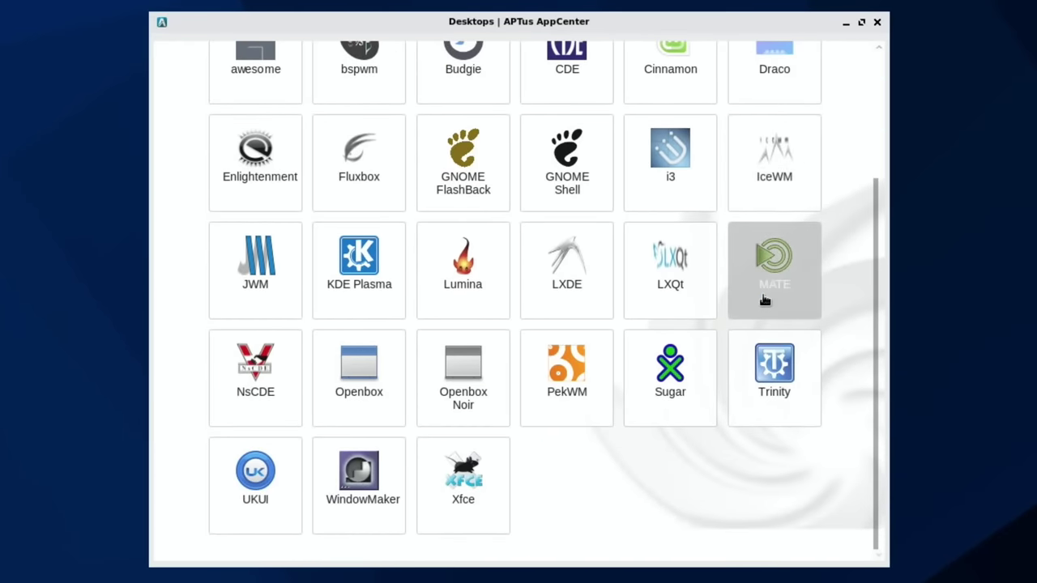
pyautogui.scroll(3, 764, 300)
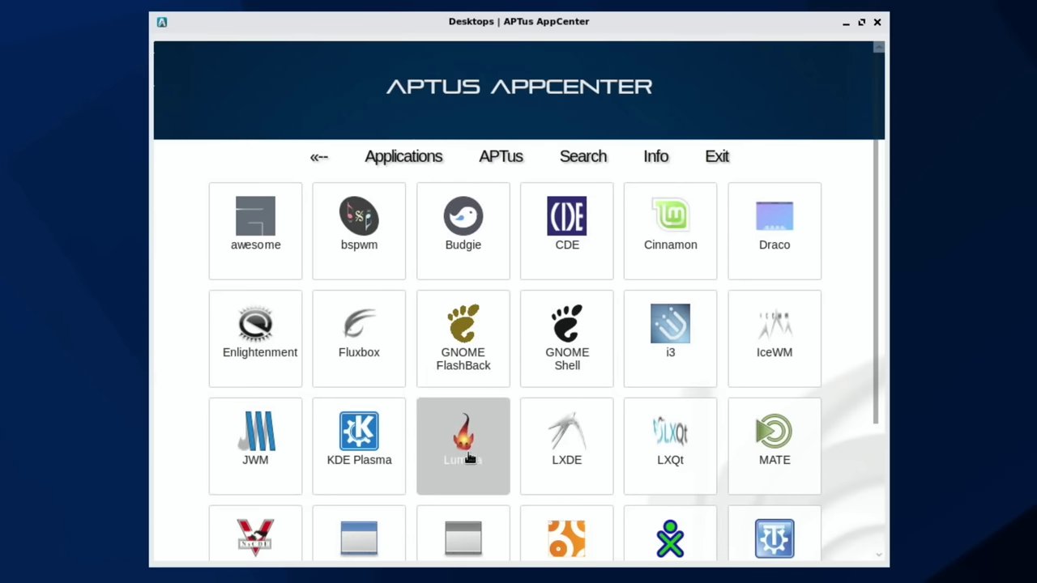
pyautogui.scroll(-3, 468, 459)
pyautogui.scroll(3, 469, 459)
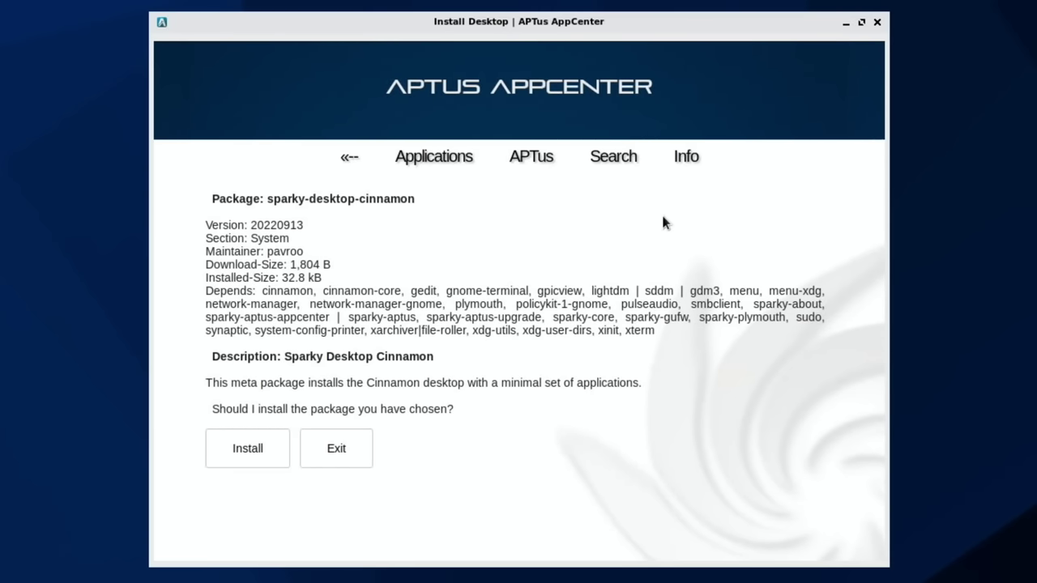
pyautogui.click(245, 442)
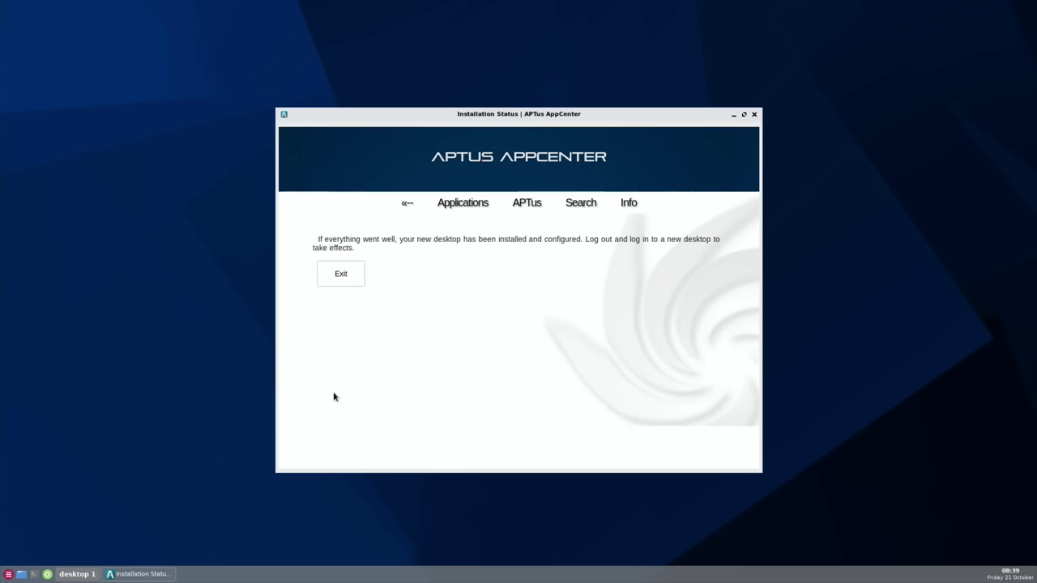
# Step: Acknowledge the finished installation and close APTus AppCenter
pyautogui.click(344, 275)
pyautogui.click(334, 275)
pyautogui.click(754, 114)
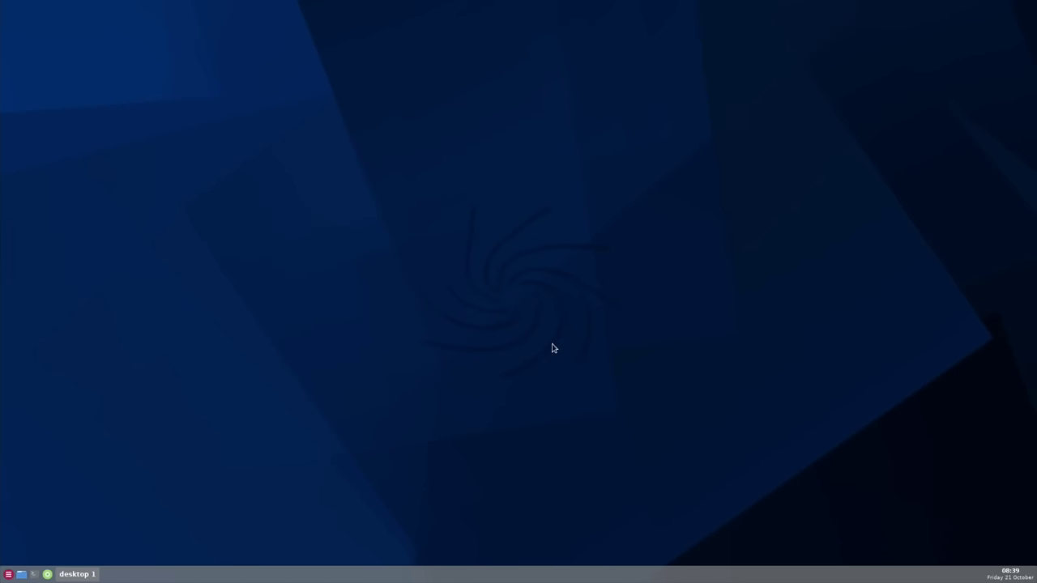
# Step: Log out via the desktop Exit menu and enter user pi's credentials at the login screen
pyautogui.rightClick(282, 372)
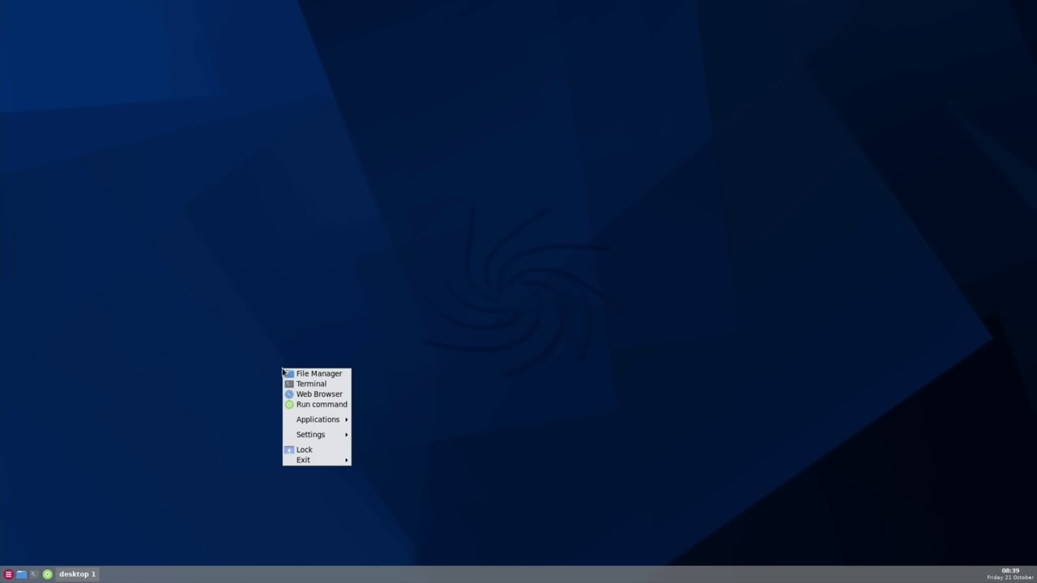
pyautogui.moveTo(341, 461)
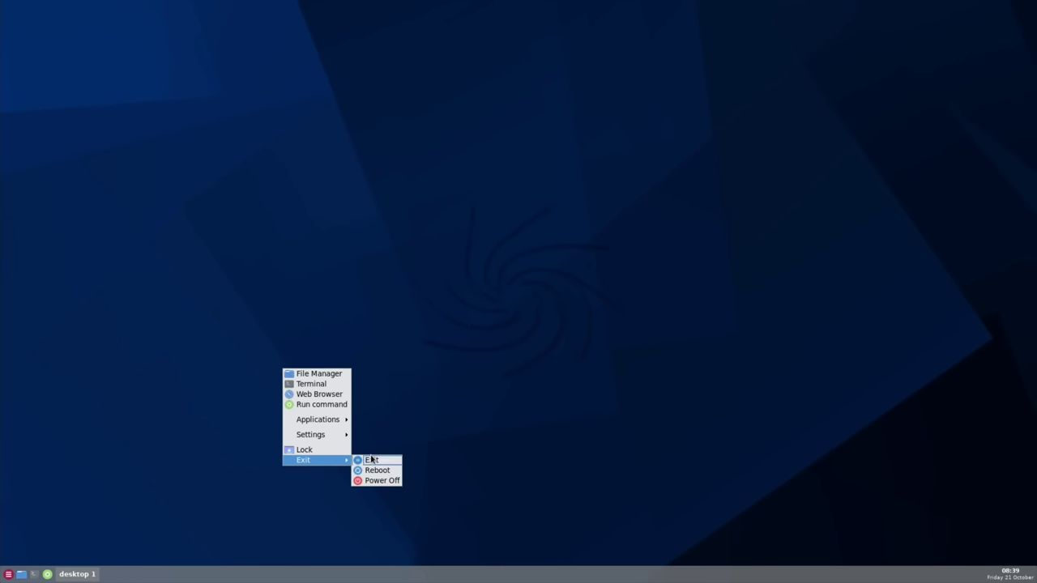
pyautogui.click(372, 460)
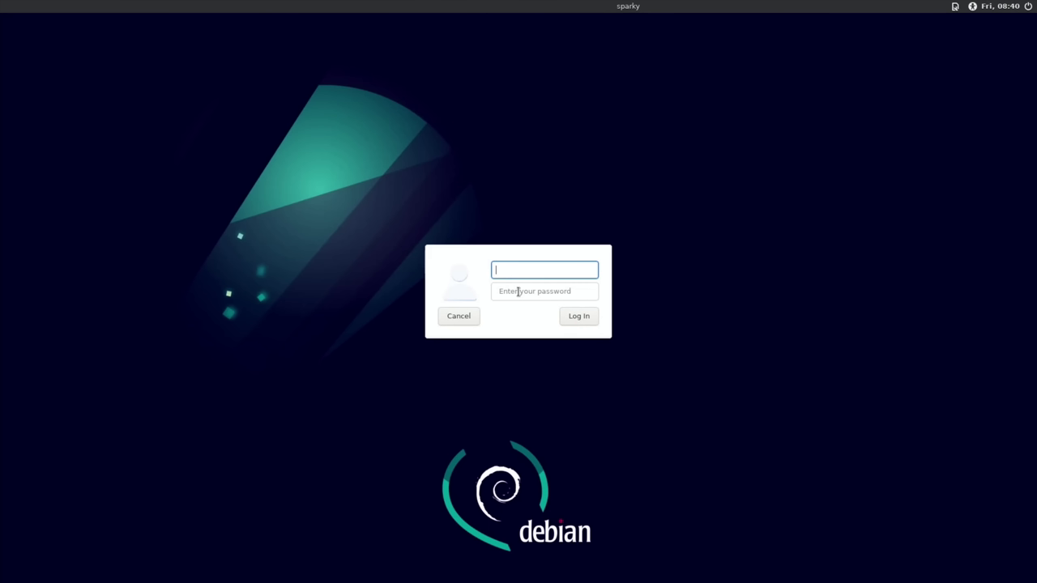
pyautogui.write('pi')
pyautogui.click(519, 292)
pyautogui.write('****')
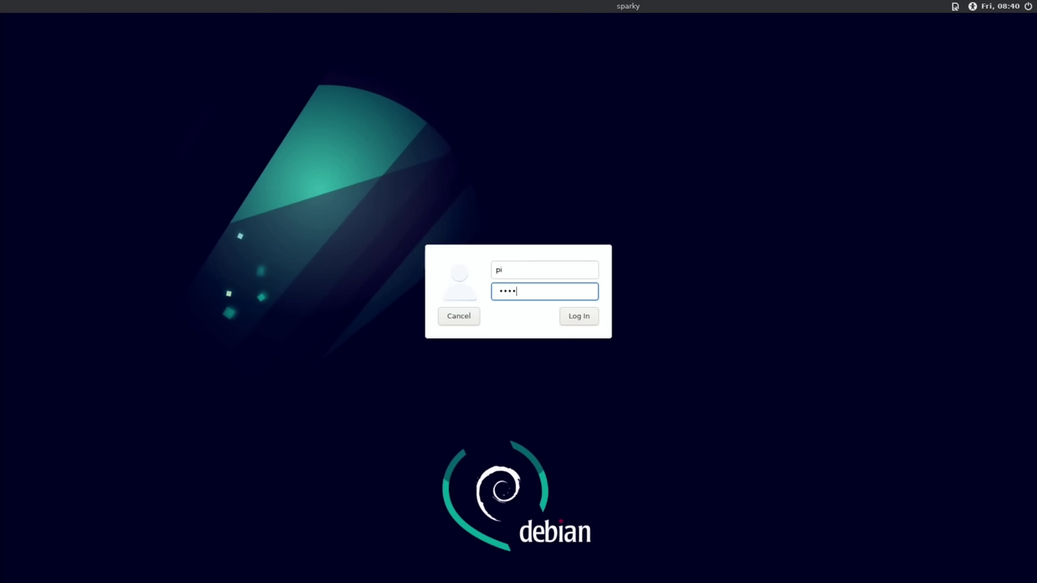
pyautogui.write('**')
pyautogui.click(955, 6)
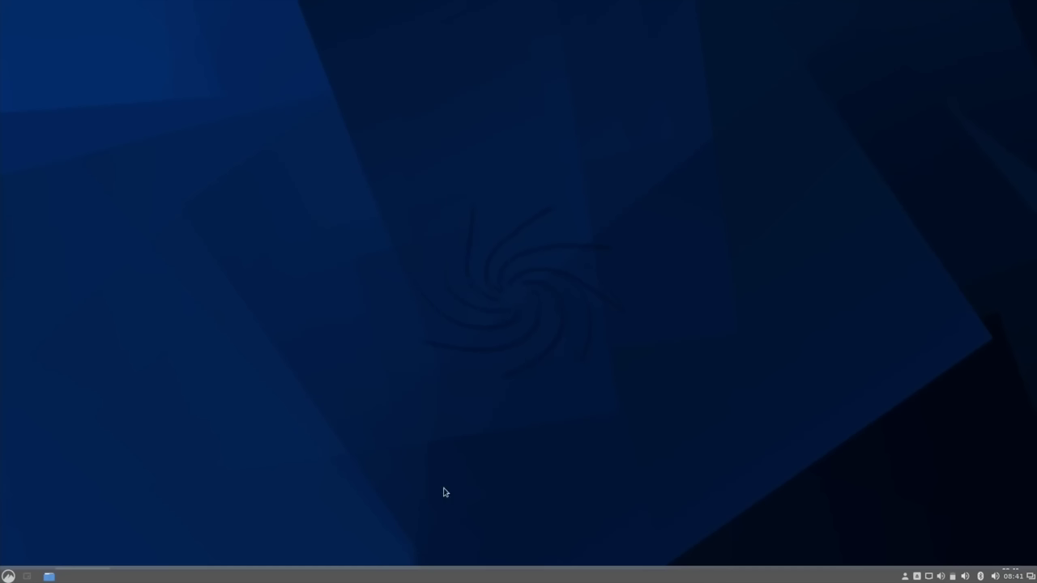
# Step: Browse the Cinnamon menu categories and launch the Files manager on the Home folder
pyautogui.click(10, 576)
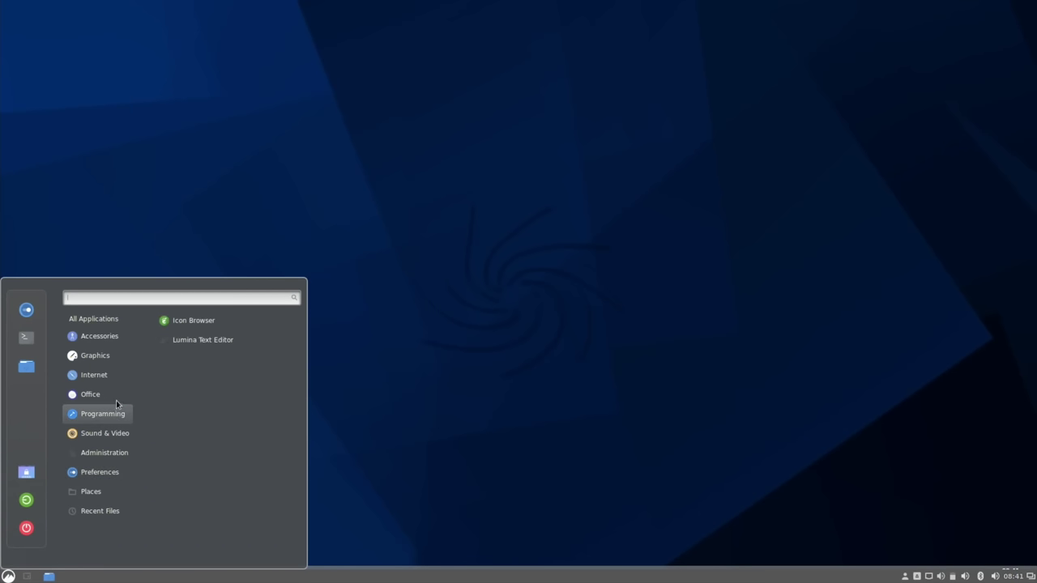
pyautogui.moveTo(106, 390)
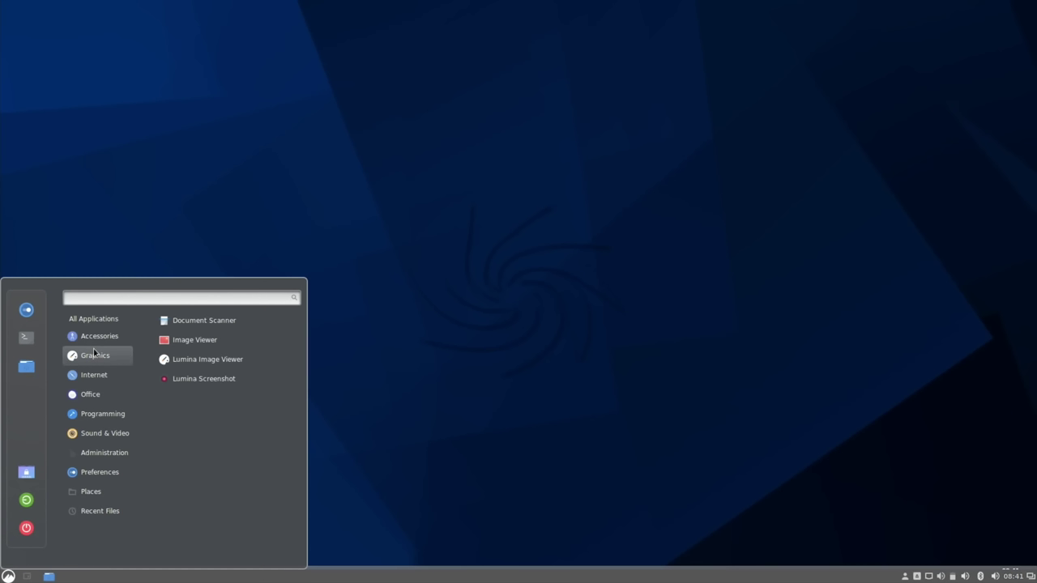
pyautogui.moveTo(93, 481)
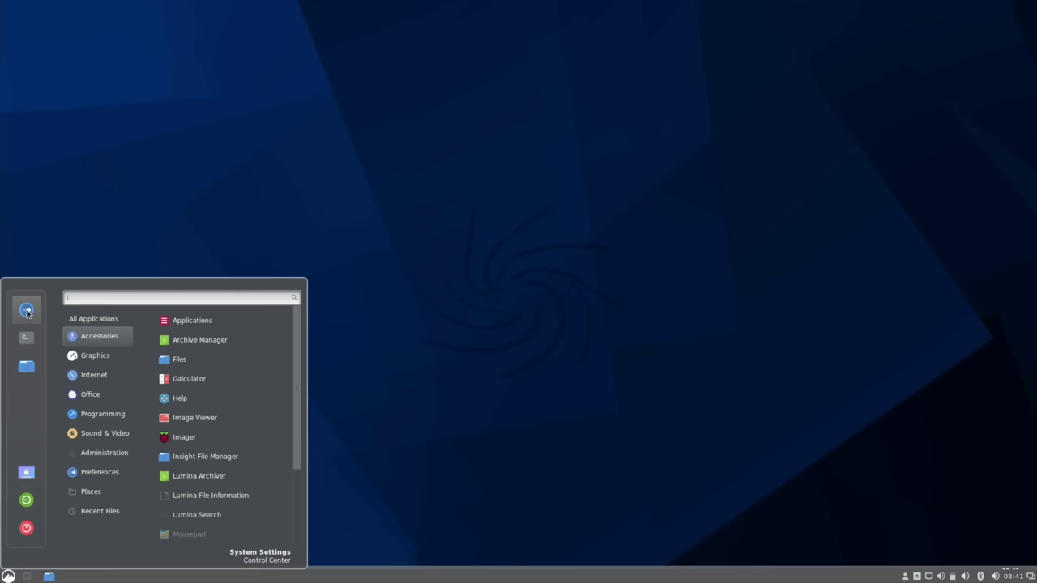
pyautogui.click(26, 372)
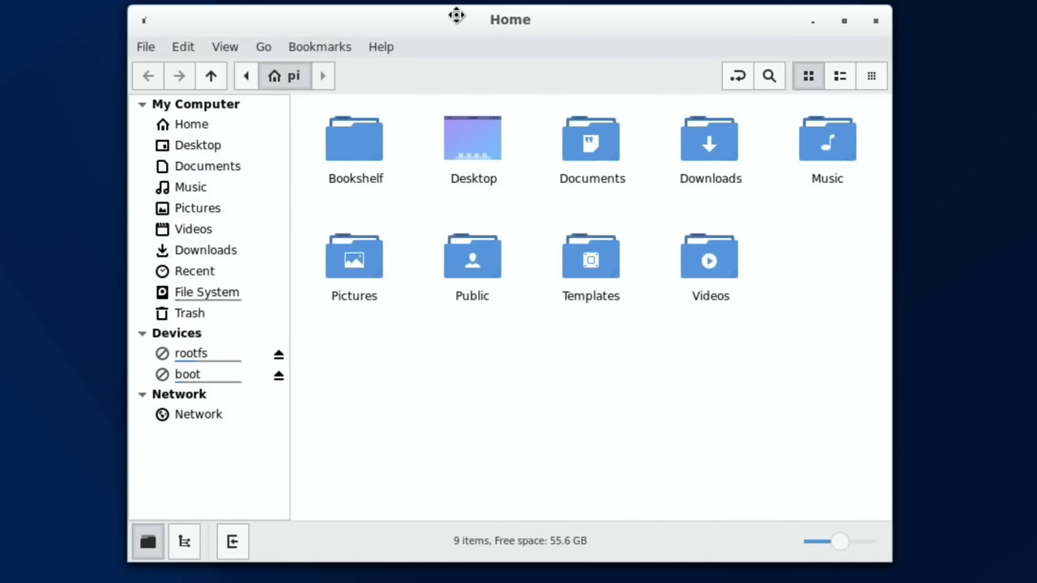
# Step: Check Nemo's Help > About dialog to confirm version 4.8.6, then close it
pyautogui.moveTo(457, 15); pyautogui.dragTo(554, 38)
pyautogui.click(279, 70)
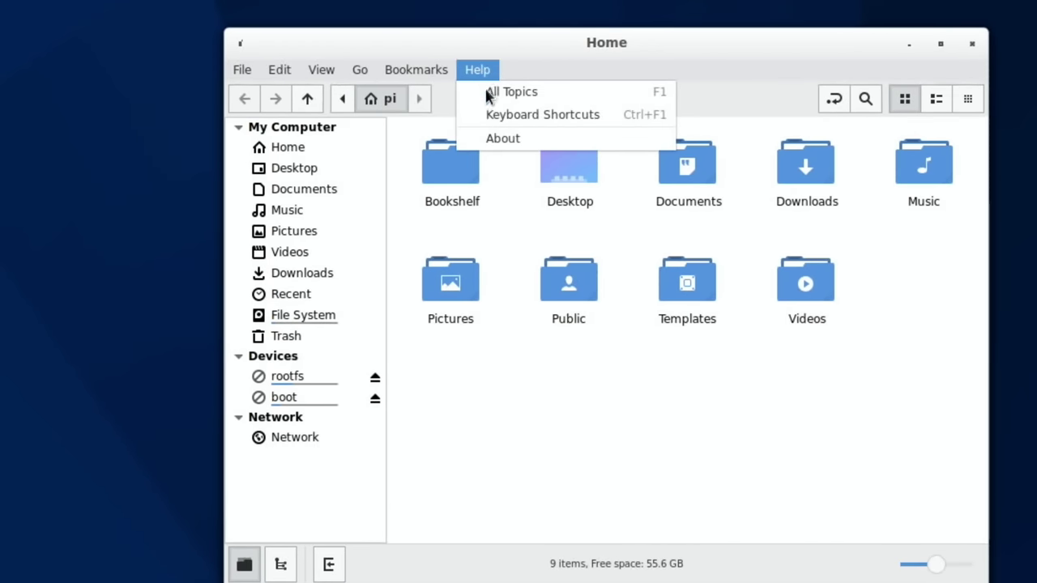
pyautogui.click(492, 138)
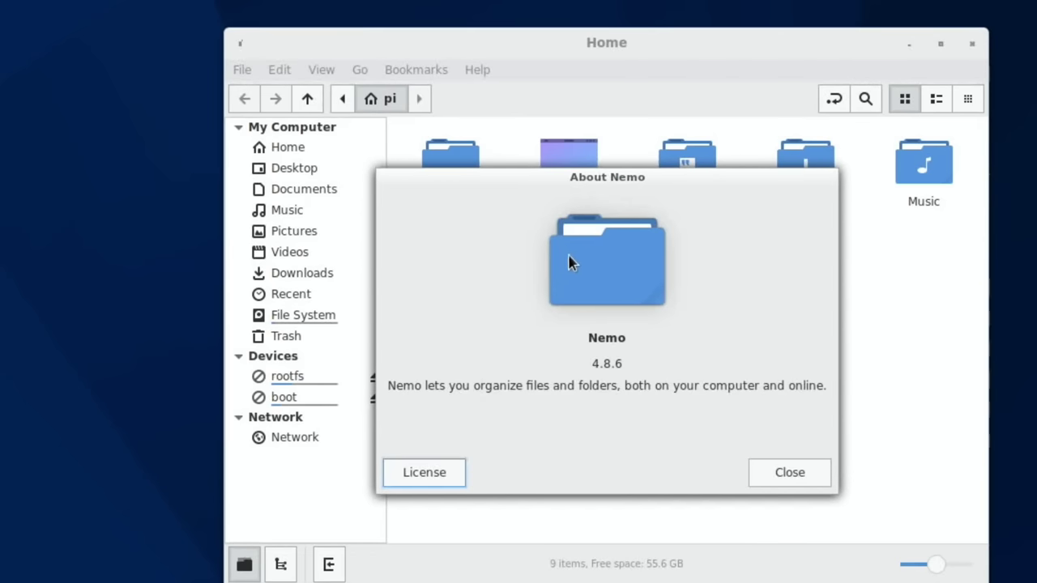
pyautogui.click(776, 476)
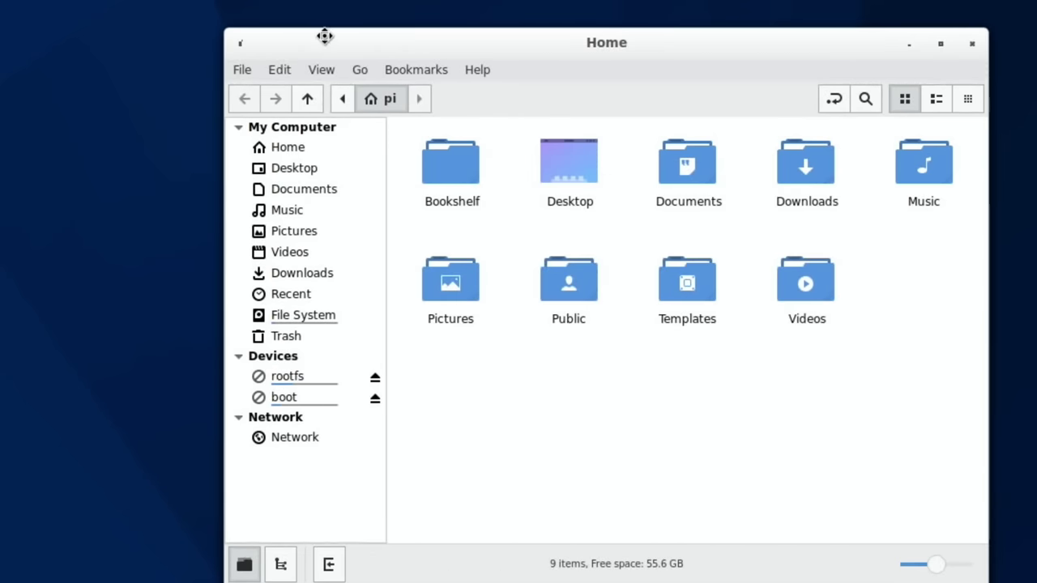
# Step: Close the Home window and bring up the application menu's Internet apps
pyautogui.moveTo(324, 36); pyautogui.dragTo(149, 6)
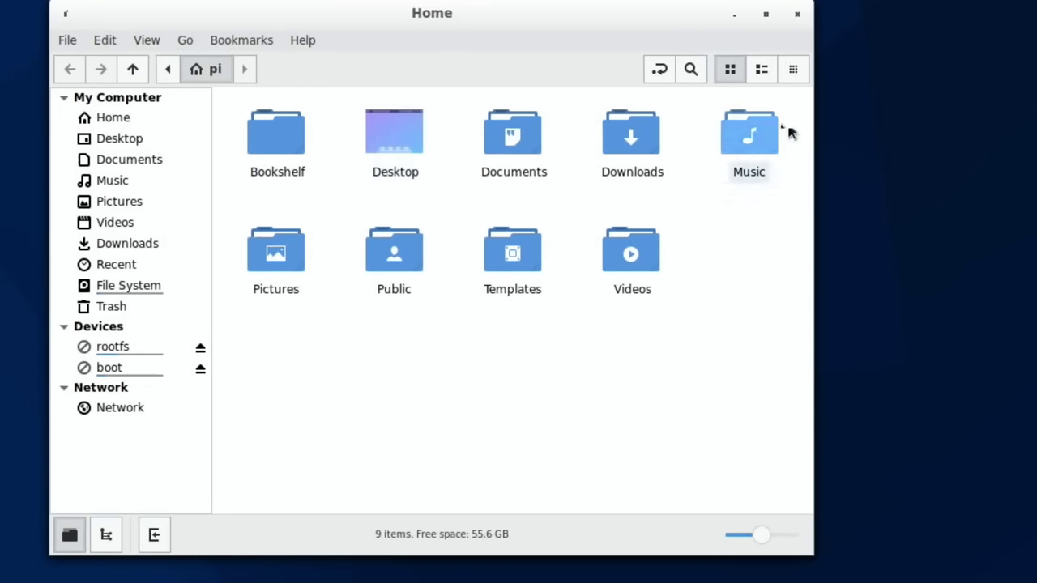
pyautogui.click(796, 23)
pyautogui.click(8, 576)
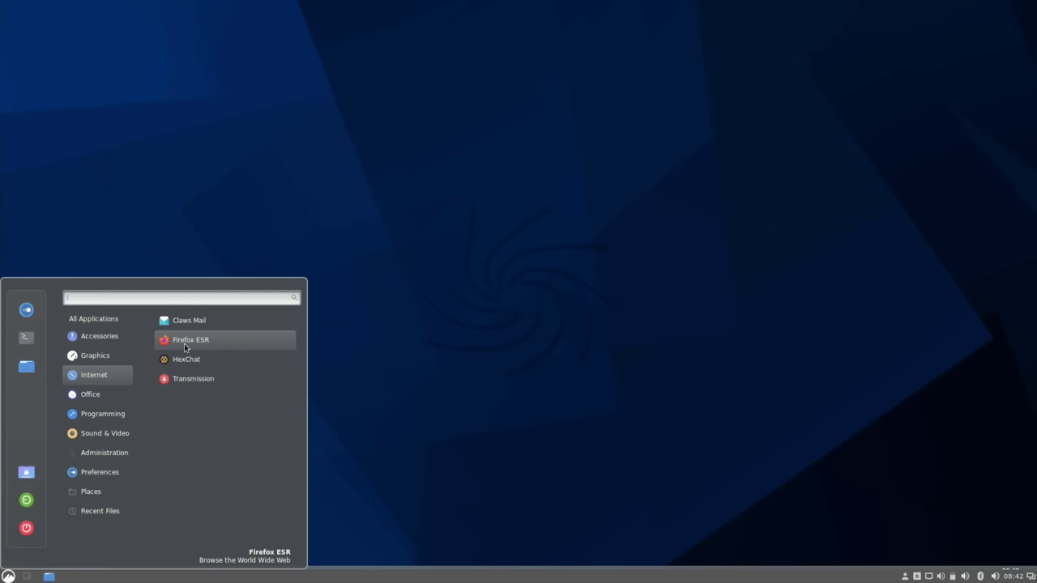
# Step: Launch Firefox ESR, view the jmdawson blog's Hardware page, then quit the browser
pyautogui.click(185, 344)
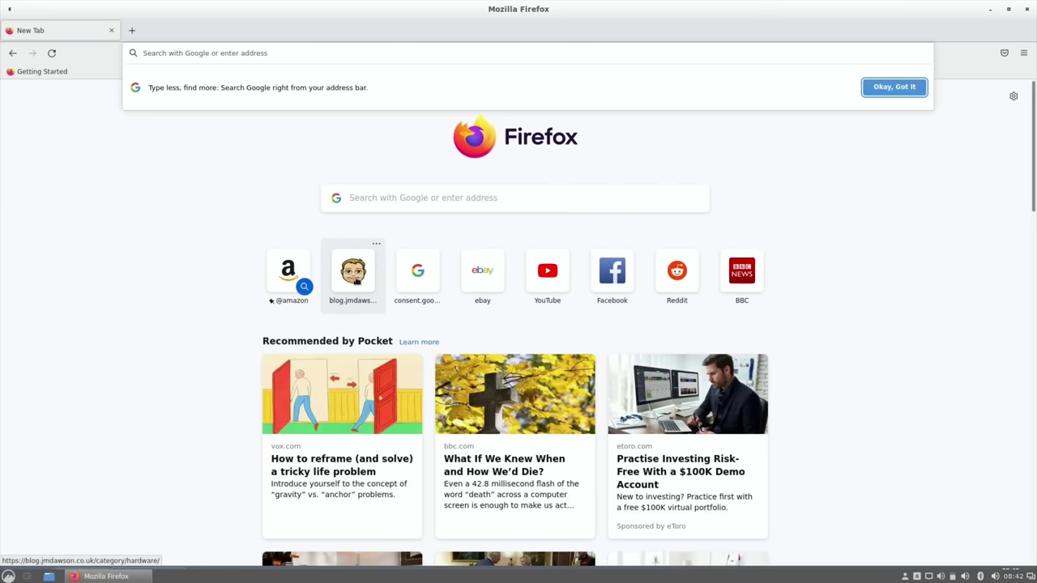
pyautogui.click(356, 281)
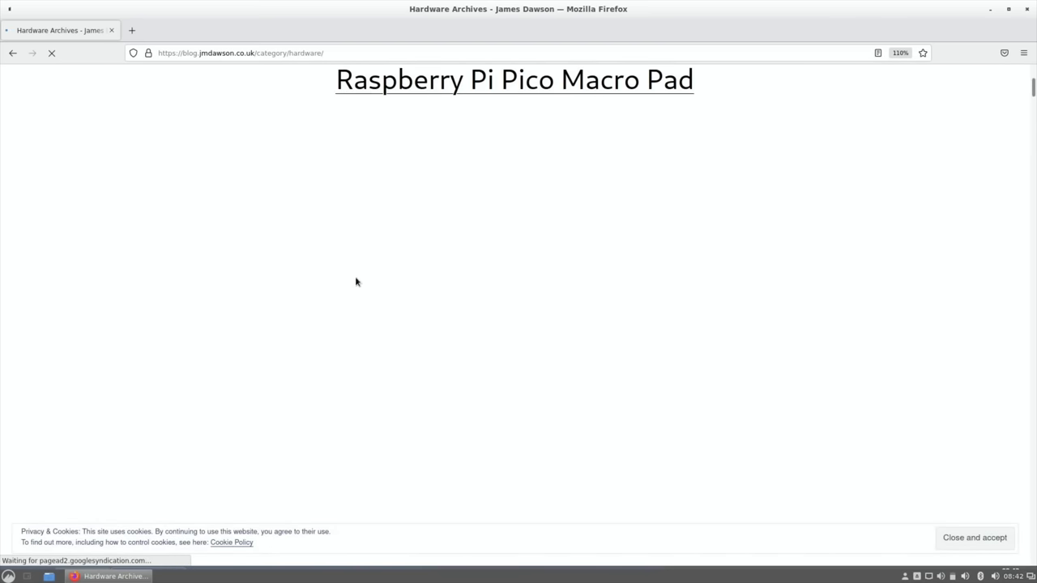
pyautogui.scroll(-10, 356, 282)
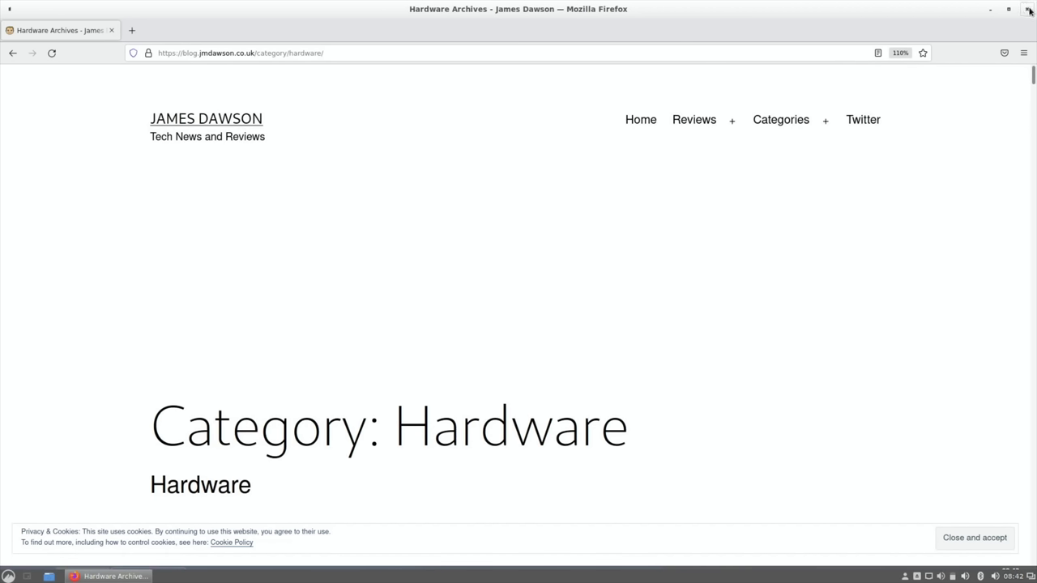
pyautogui.click(1029, 10)
# Step: Browse the application menu's Internet category, then close the menu
pyautogui.click(11, 577)
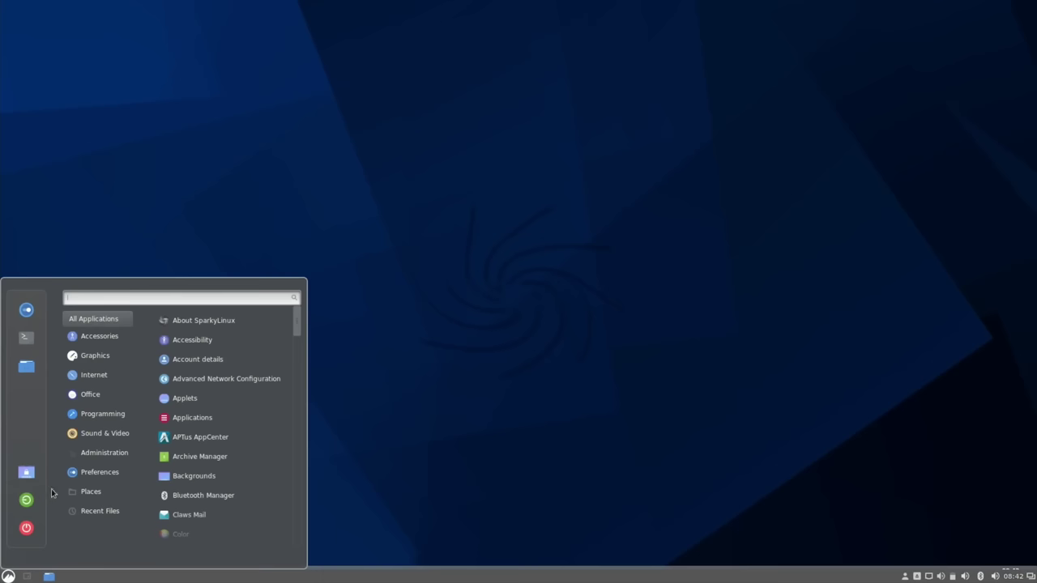
pyautogui.moveTo(97, 375)
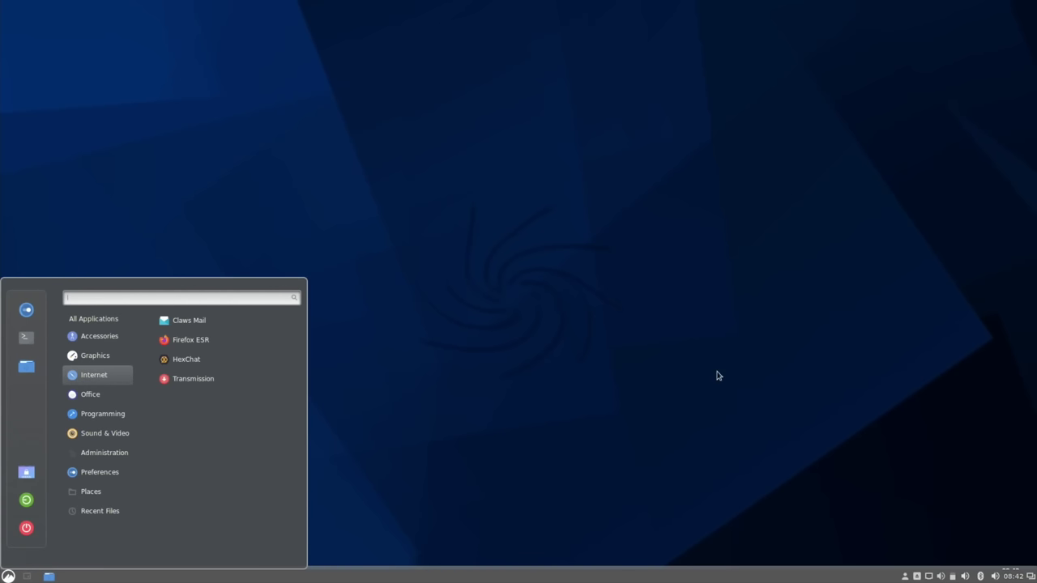
pyautogui.click(413, 195)
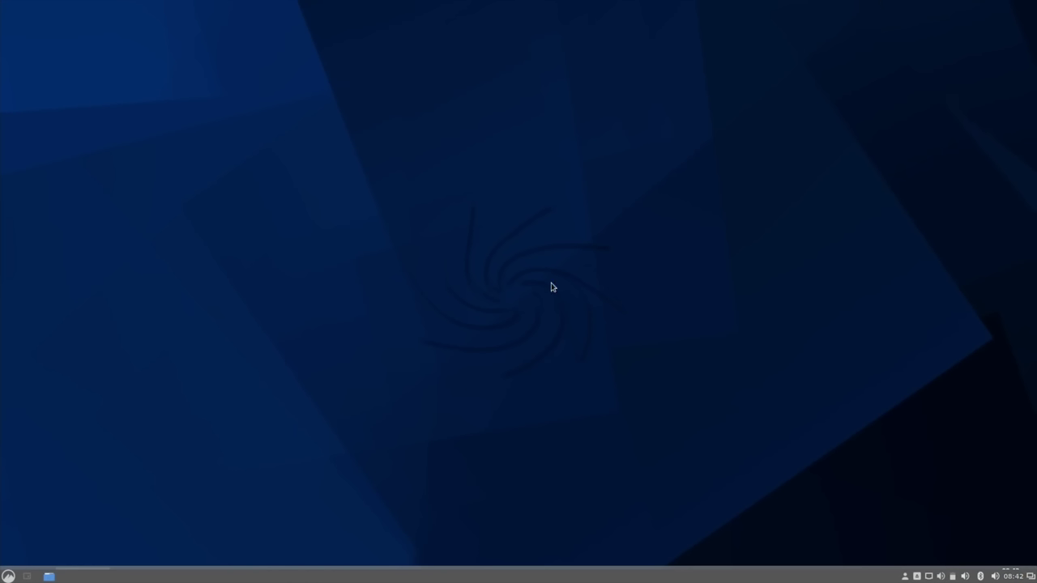
# Step: Look over the desktop's right-click options, then choose Quit from the application menu
pyautogui.rightClick(418, 378)
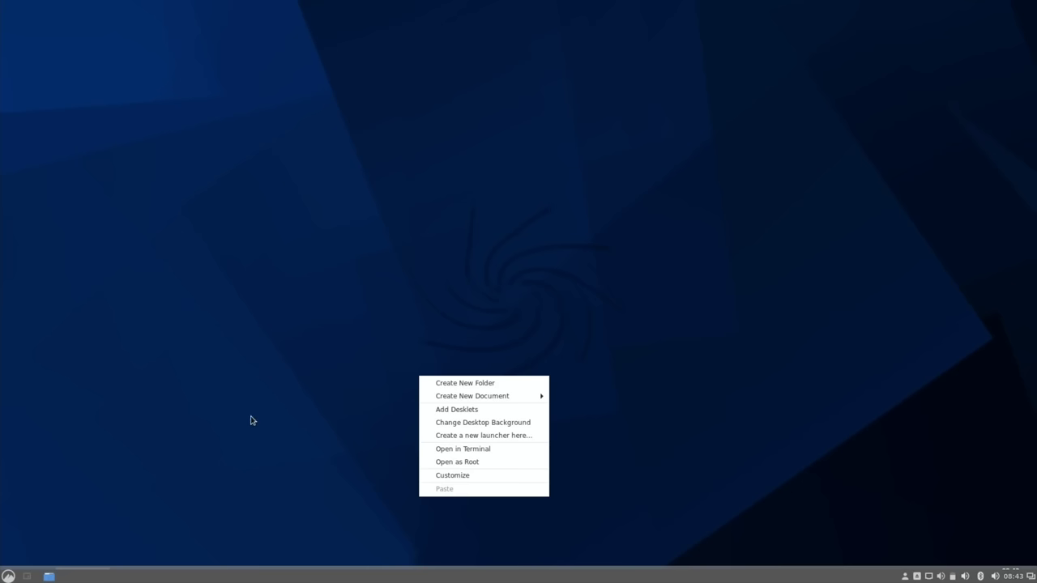
pyautogui.click(55, 537)
pyautogui.click(8, 576)
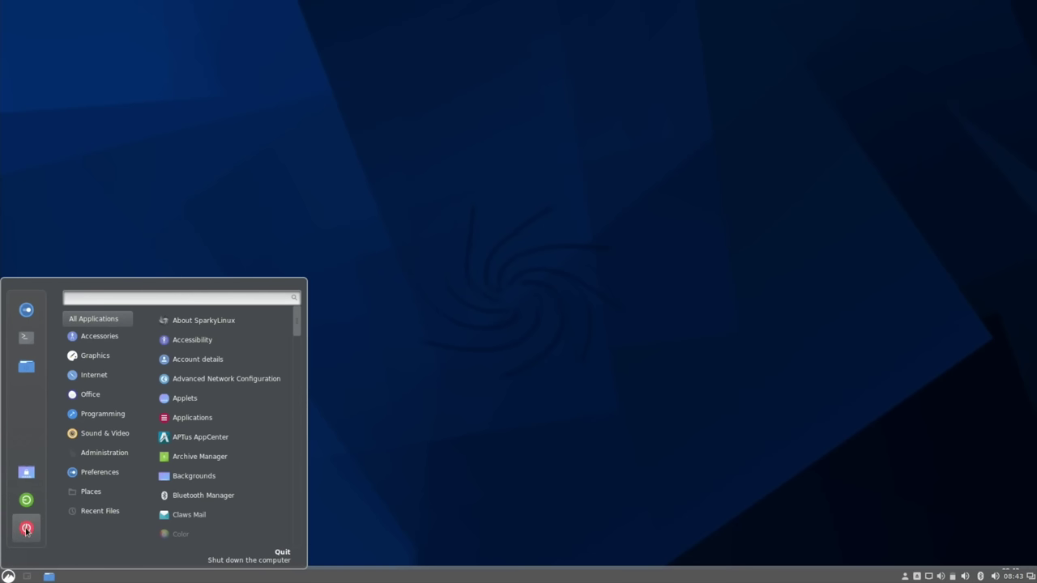
pyautogui.click(26, 501)
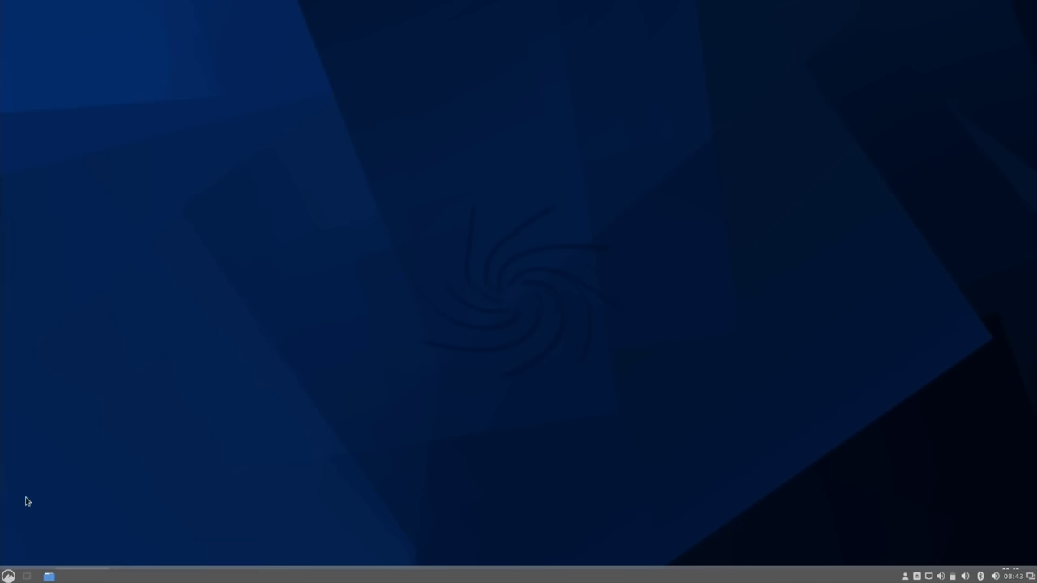
# Step: Confirm Log Out, log back in, and explore the new session's Workspace 1 desktop menu
pyautogui.click(571, 310)
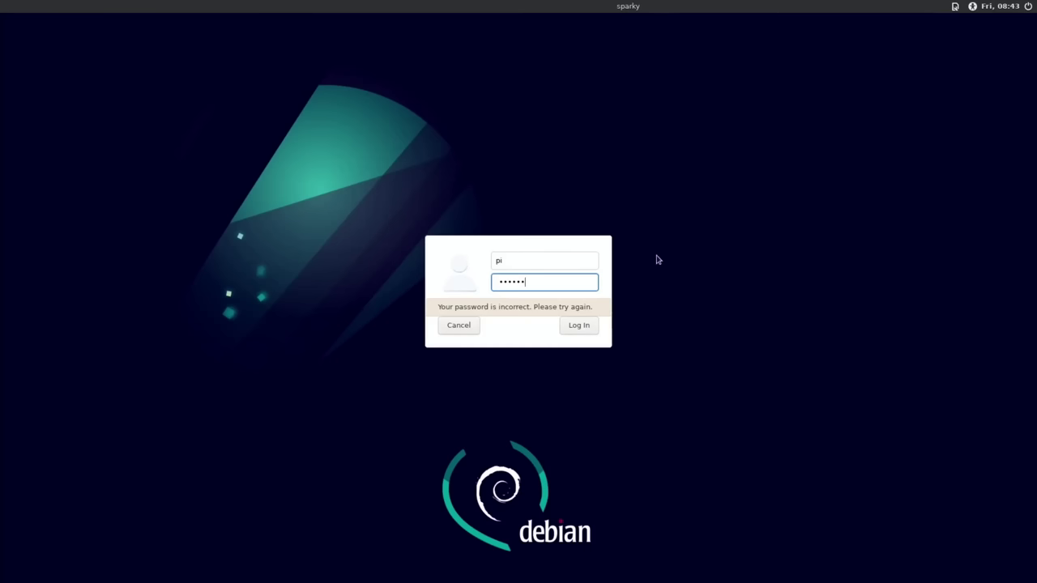
pyautogui.click(584, 325)
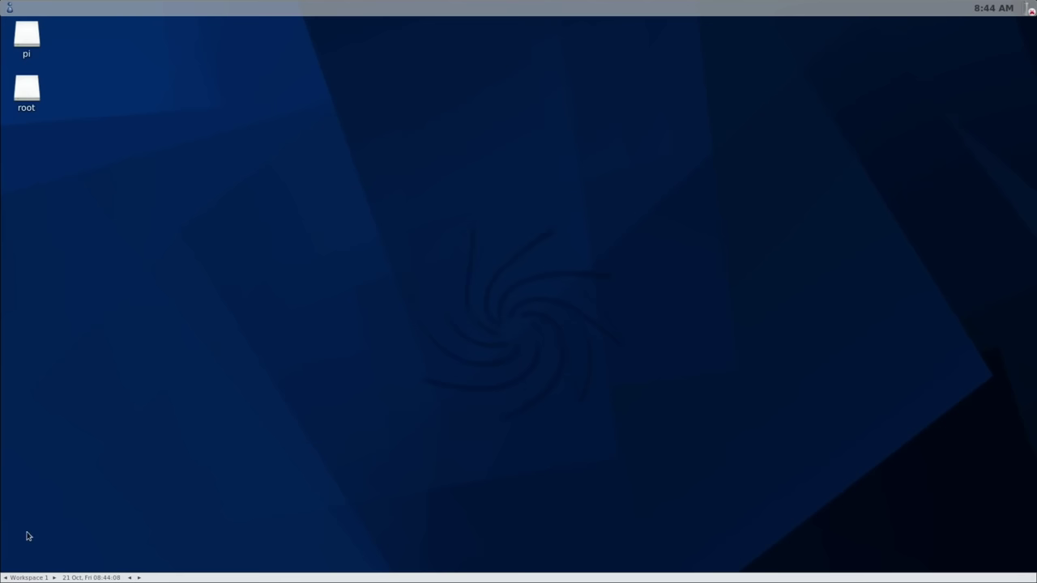
pyautogui.rightClick(287, 166)
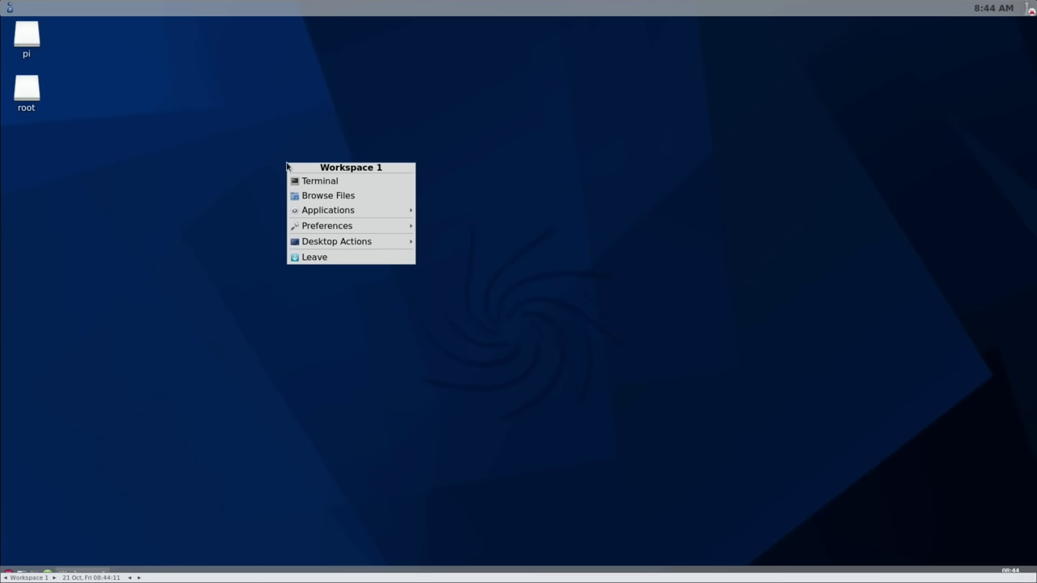
pyautogui.moveTo(316, 212)
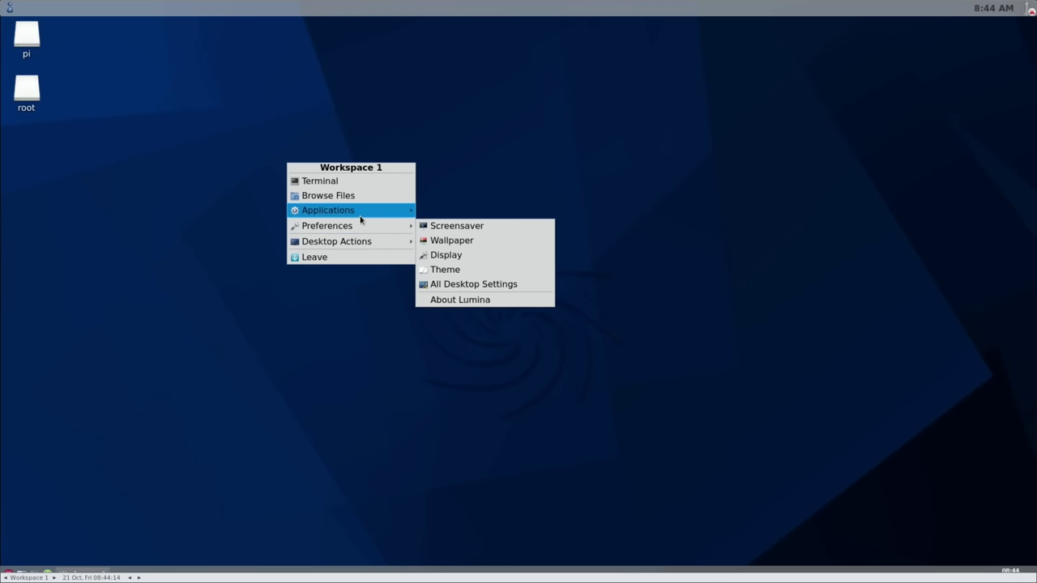
pyautogui.click(249, 371)
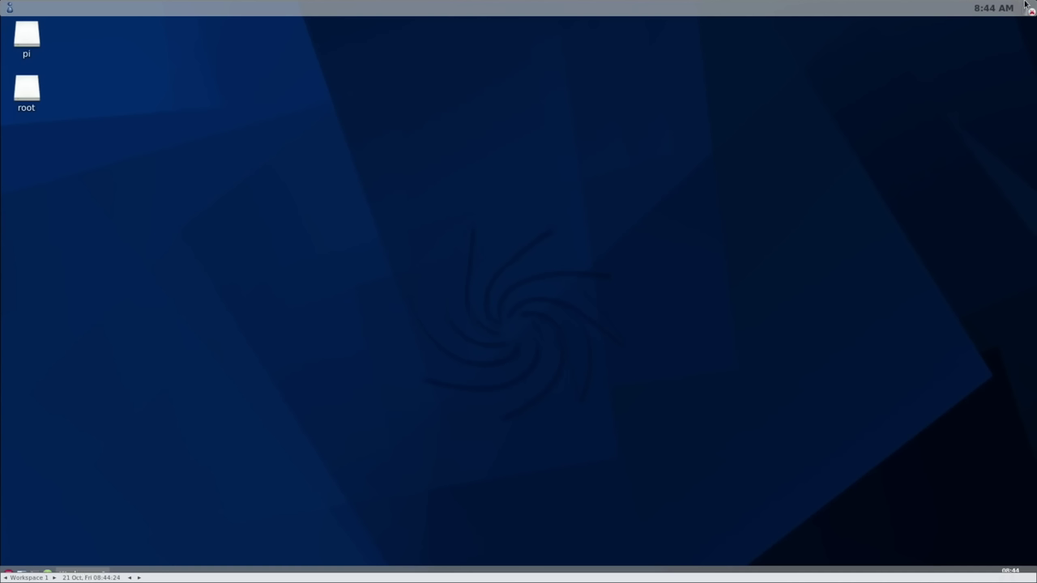
pyautogui.moveTo(1032, 12)
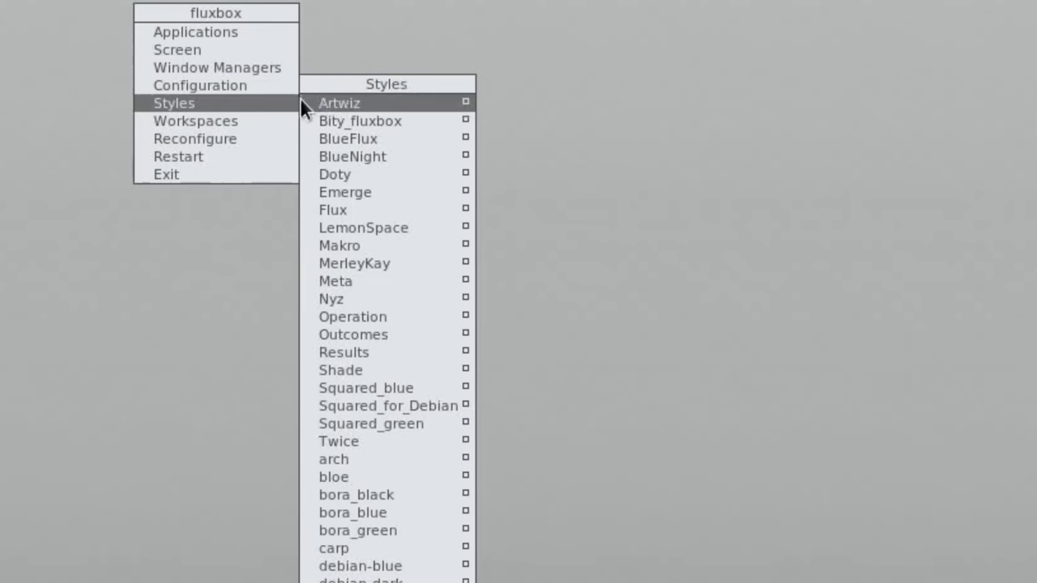
# Step: Apply the Fluxbox styles Artwiz, Bity_fluxbox, BlueFlux, BlueNight, Emerge, Flux and LemonSpace in turn
pyautogui.click(325, 102)
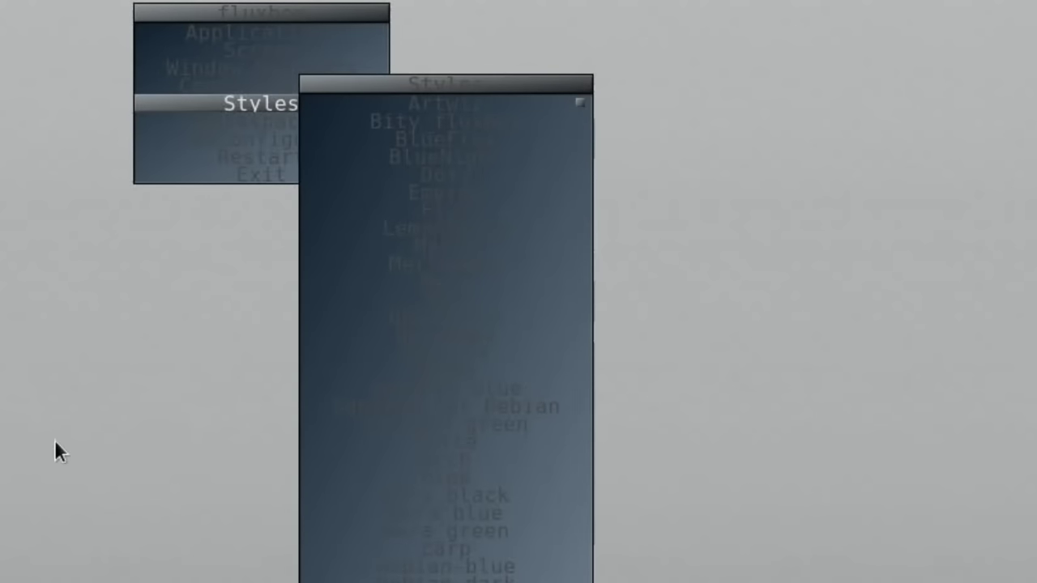
pyautogui.click(450, 117)
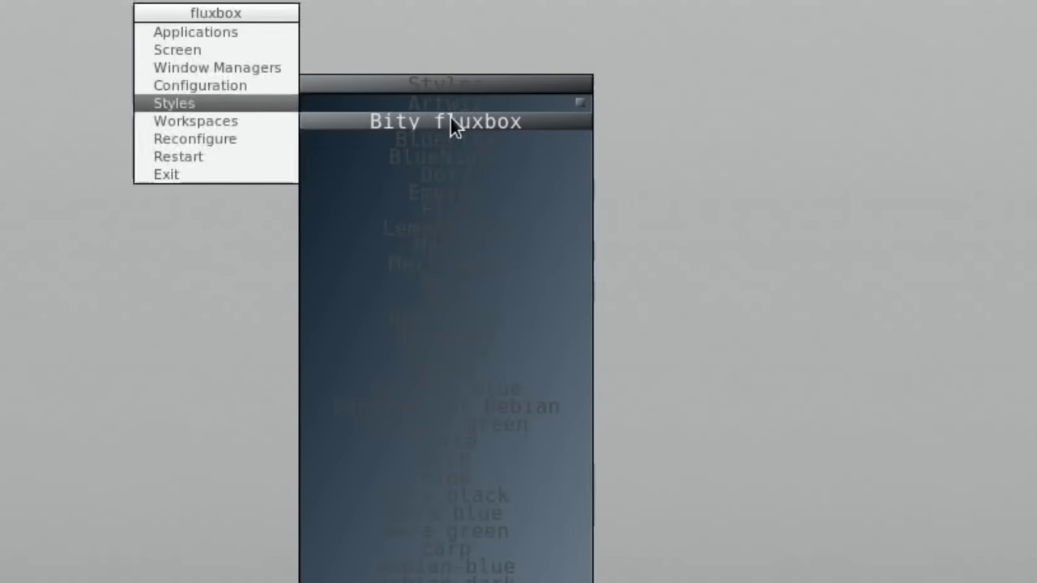
pyautogui.click(365, 140)
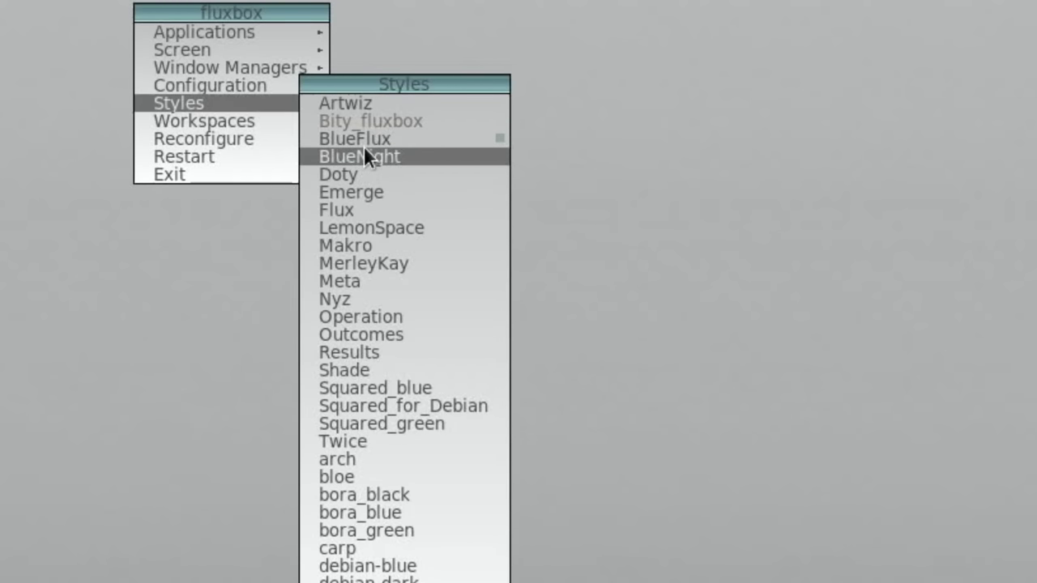
pyautogui.click(346, 156)
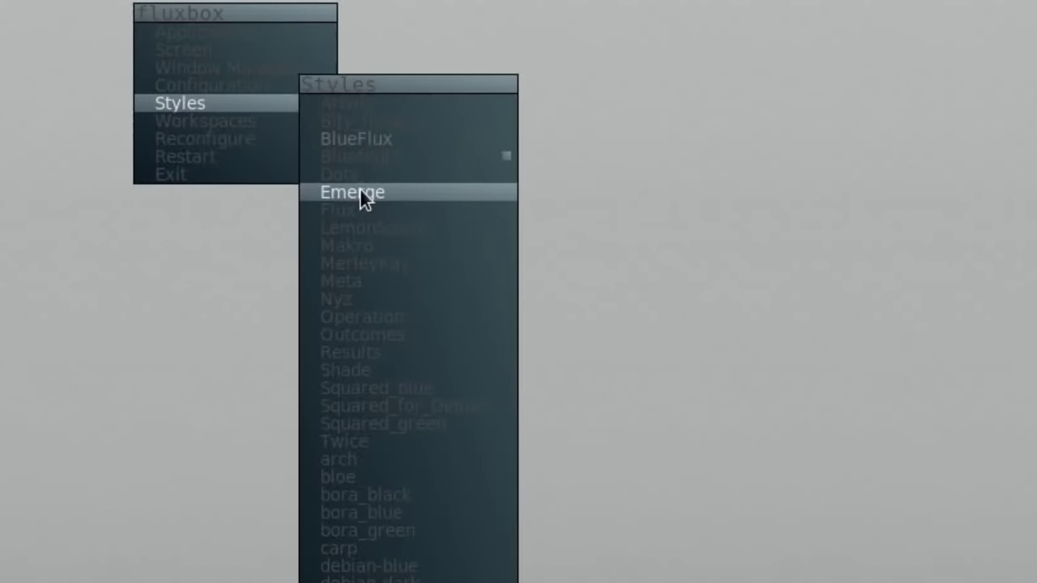
pyautogui.click(359, 190)
pyautogui.click(339, 207)
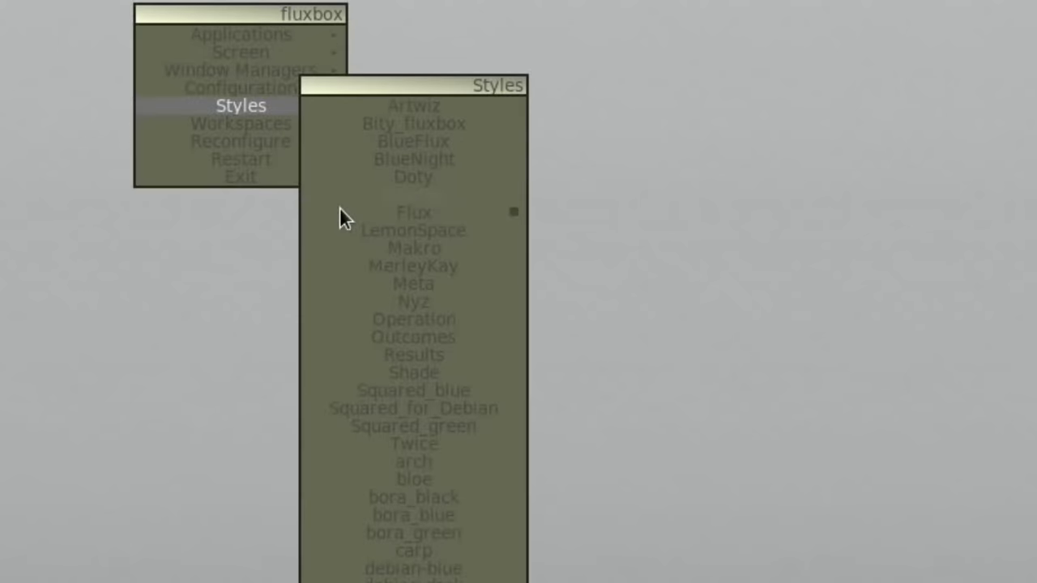
pyautogui.click(381, 230)
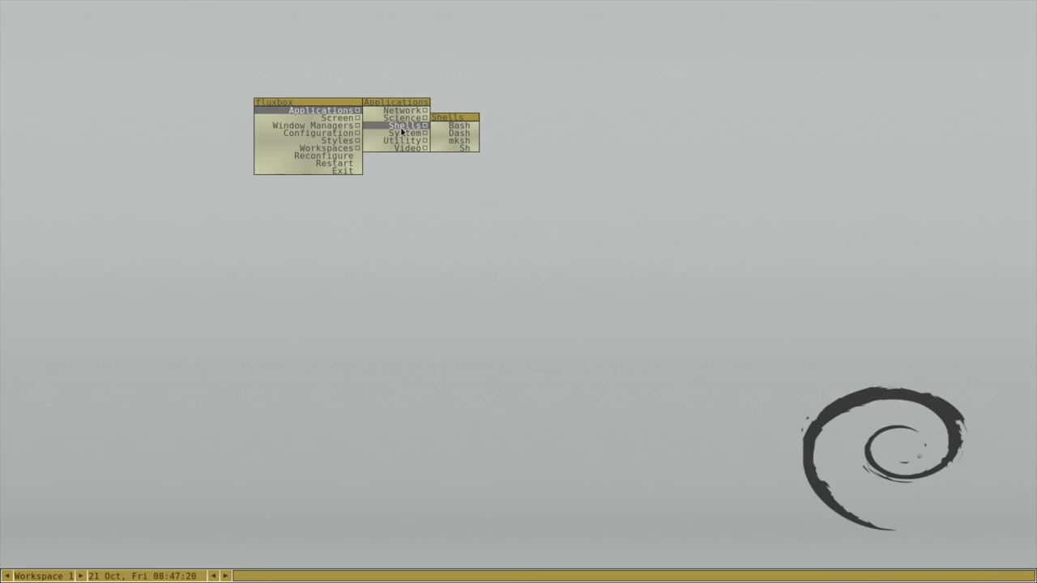
pyautogui.moveTo(403, 134)
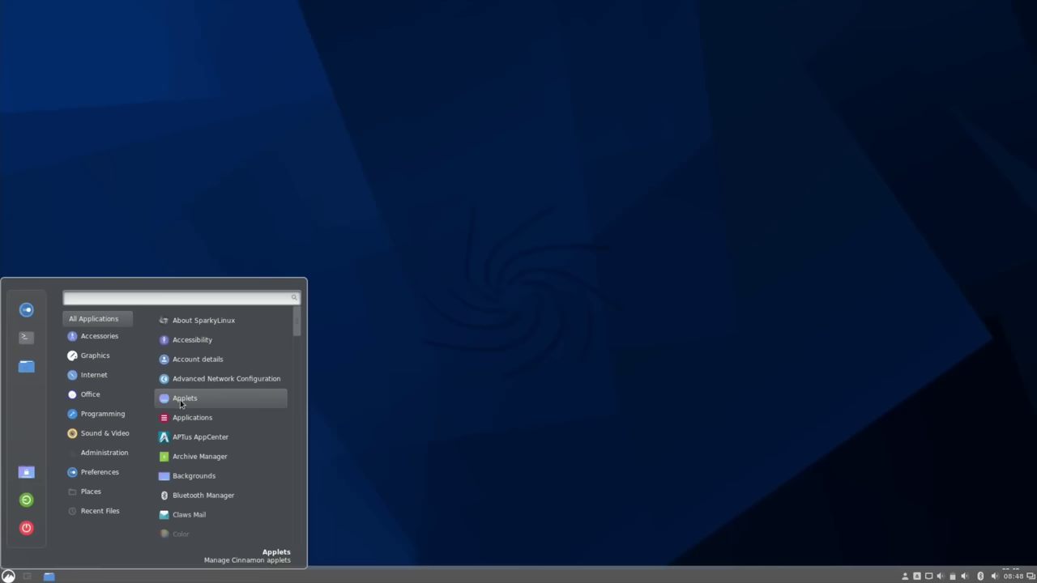
# Step: Launch APTus AppCenter, browse the Desktops category and open the UKUI desktop's install page
pyautogui.click(196, 445)
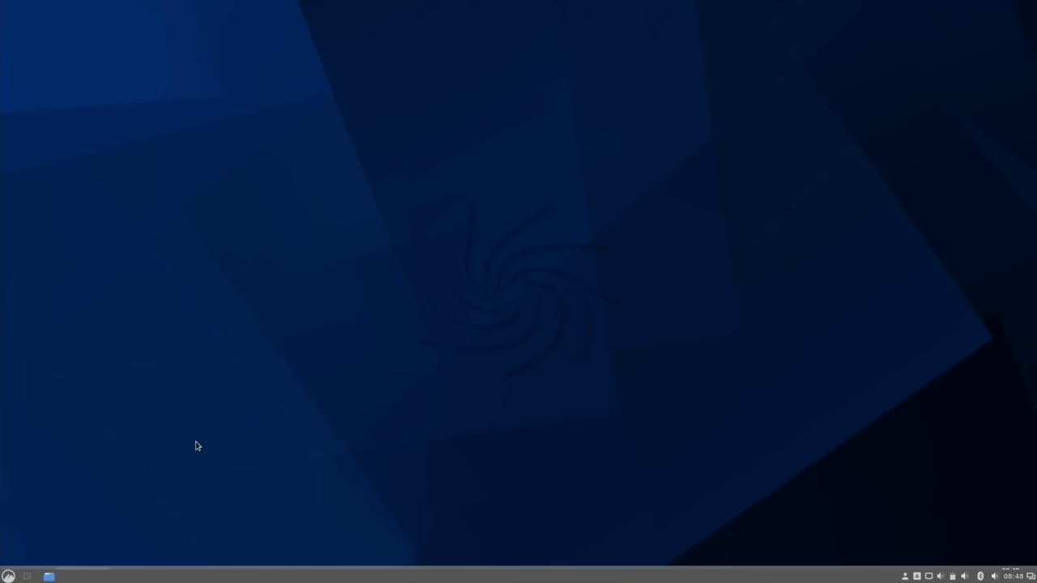
pyautogui.click(510, 237)
pyautogui.scroll(-3, 551, 243)
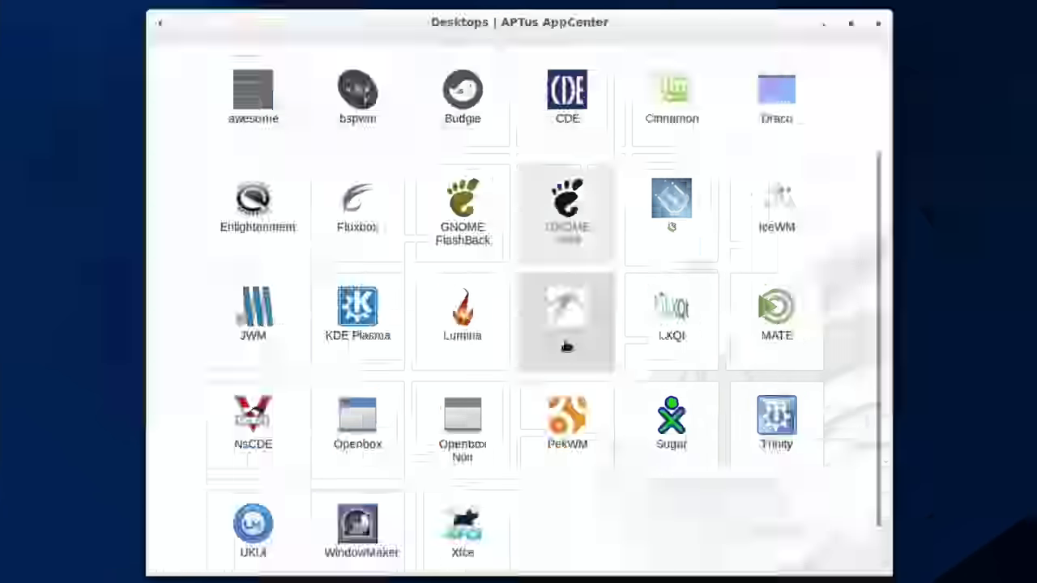
pyautogui.scroll(3, 603, 310)
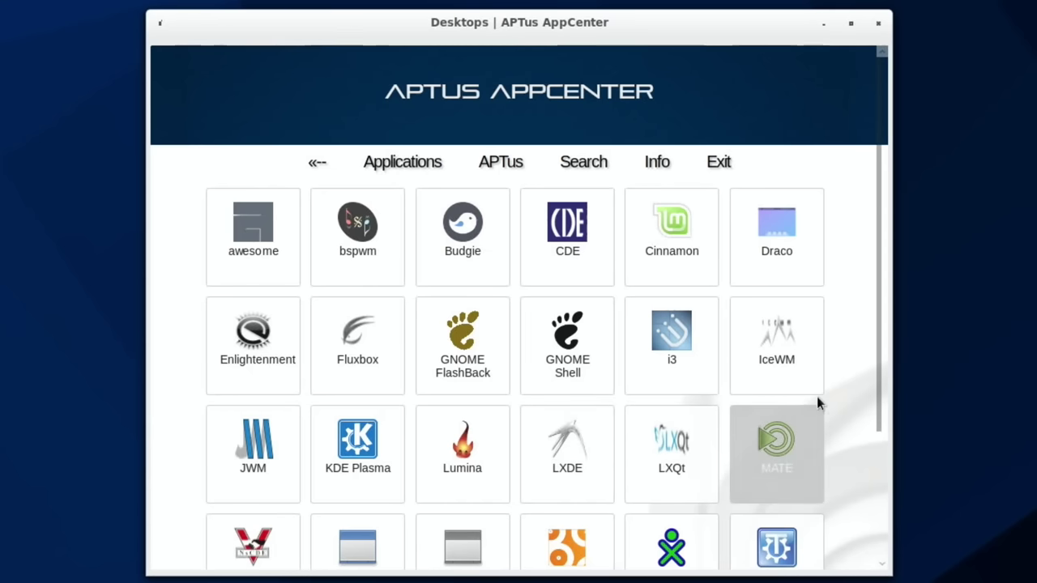
pyautogui.scroll(-3, 836, 389)
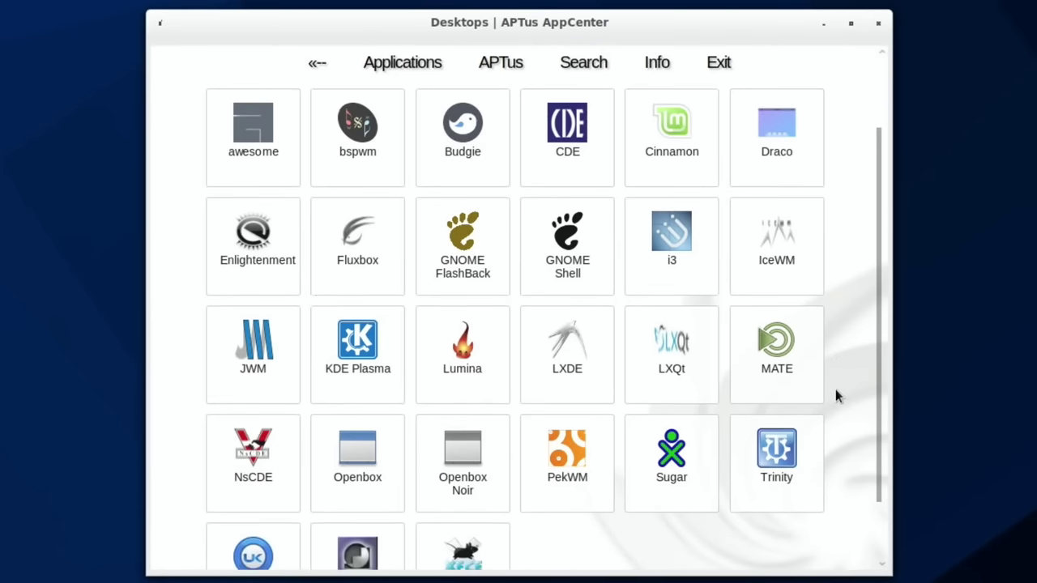
pyautogui.scroll(-2, 837, 391)
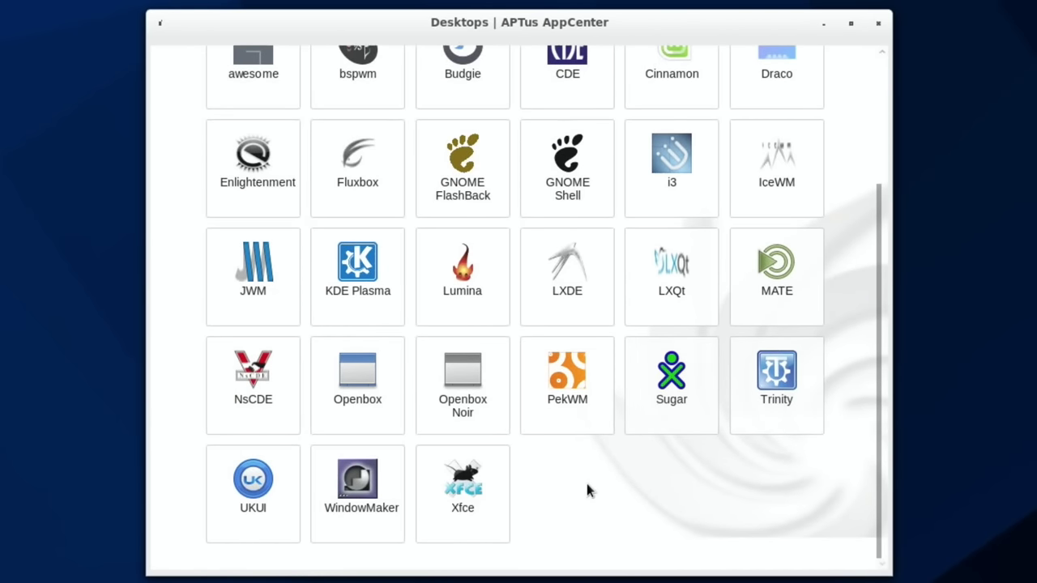
pyautogui.click(239, 512)
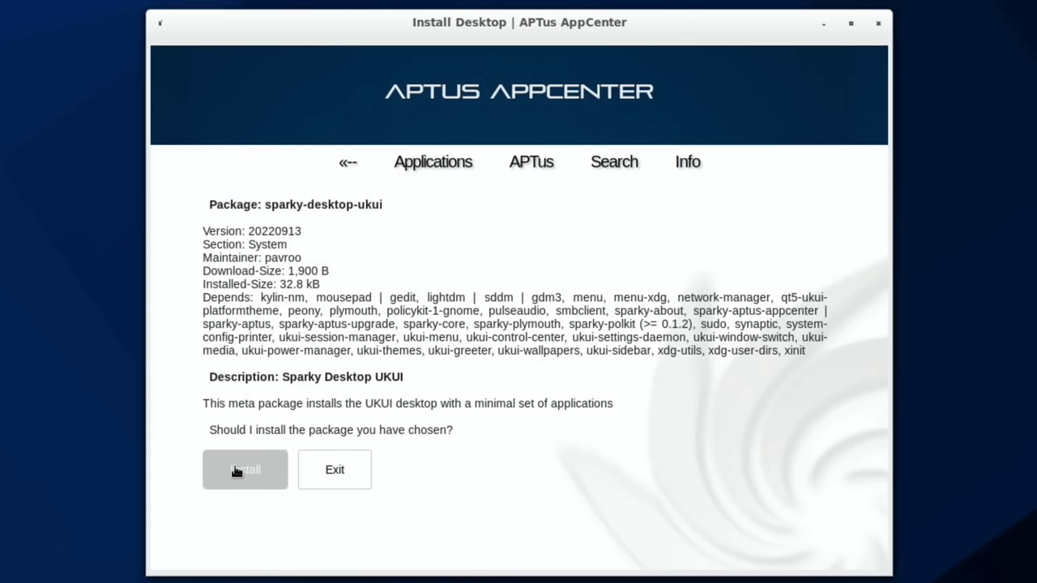
# Step: Start installing sparky-desktop-ukui, answering 'y' to confirm the package download
pyautogui.click(245, 470)
pyautogui.write('y')
pyautogui.press('Return')
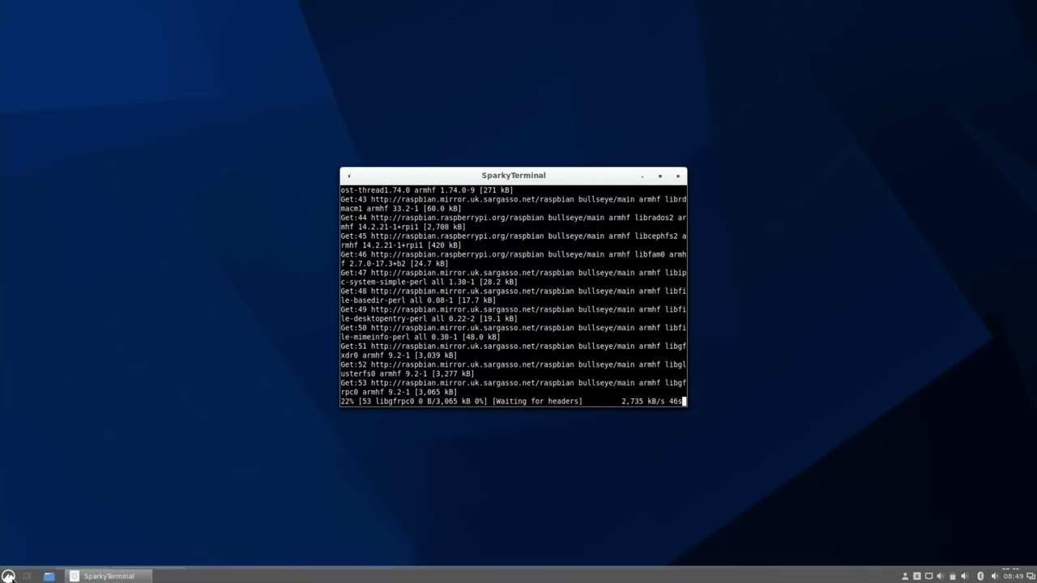
# Step: Toggle the application menu a few times, leaving it open with the Super key
pyautogui.click(9, 576)
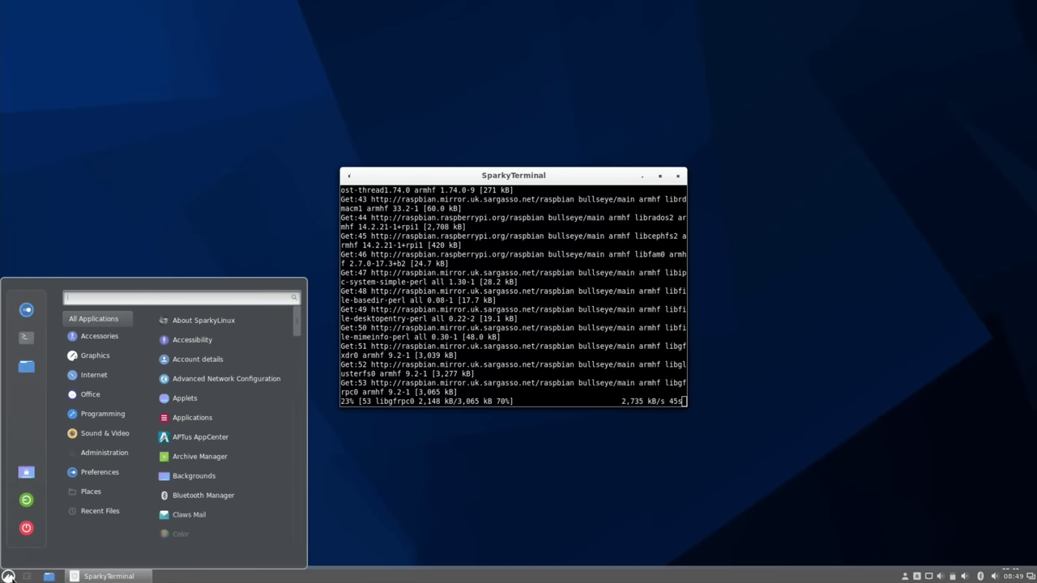
pyautogui.click(390, 444)
pyautogui.press('super')
pyautogui.press('super')
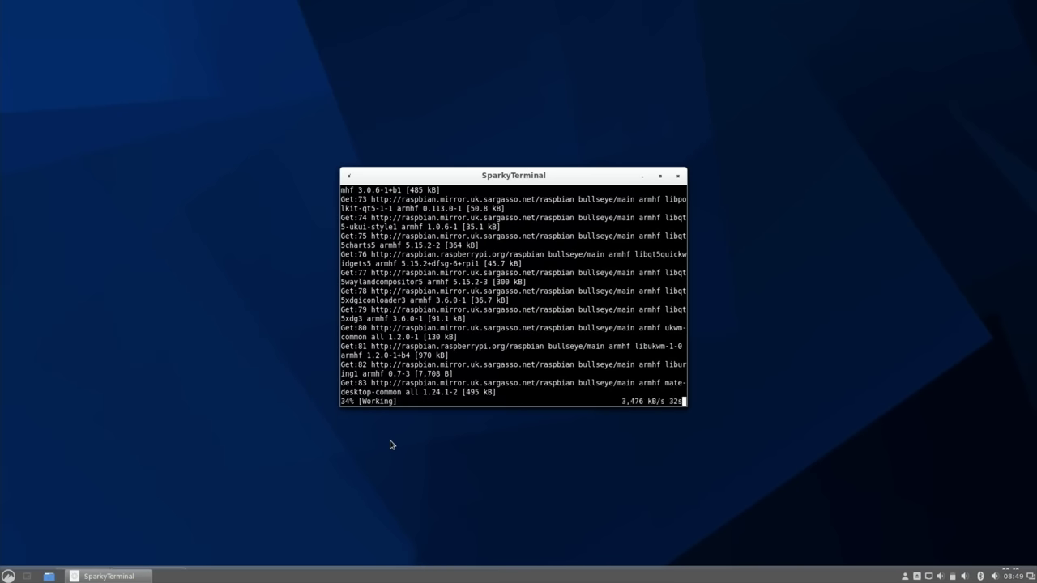
pyautogui.press('super')
pyautogui.press('super')
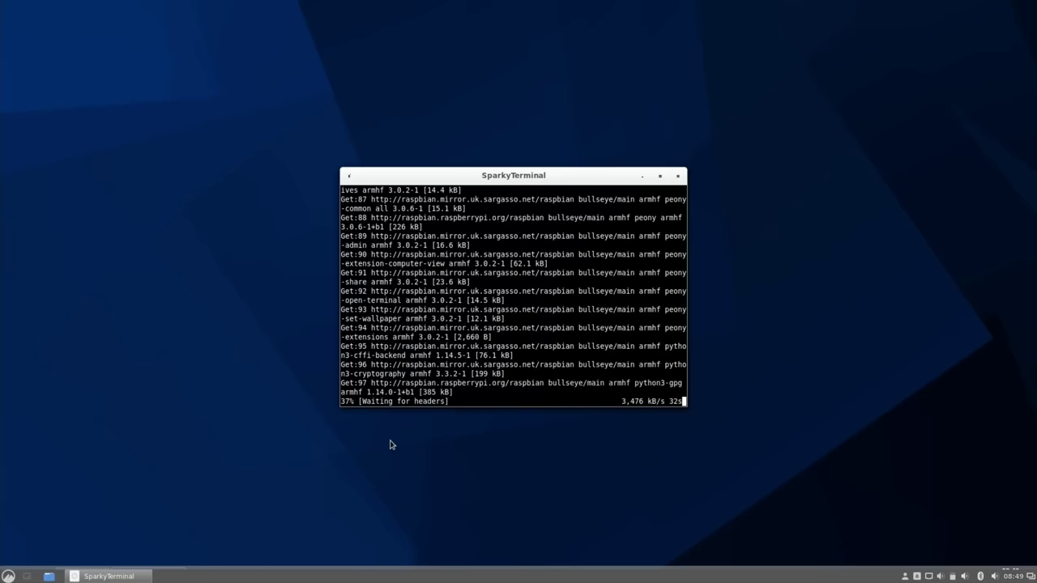
pyautogui.press('super')
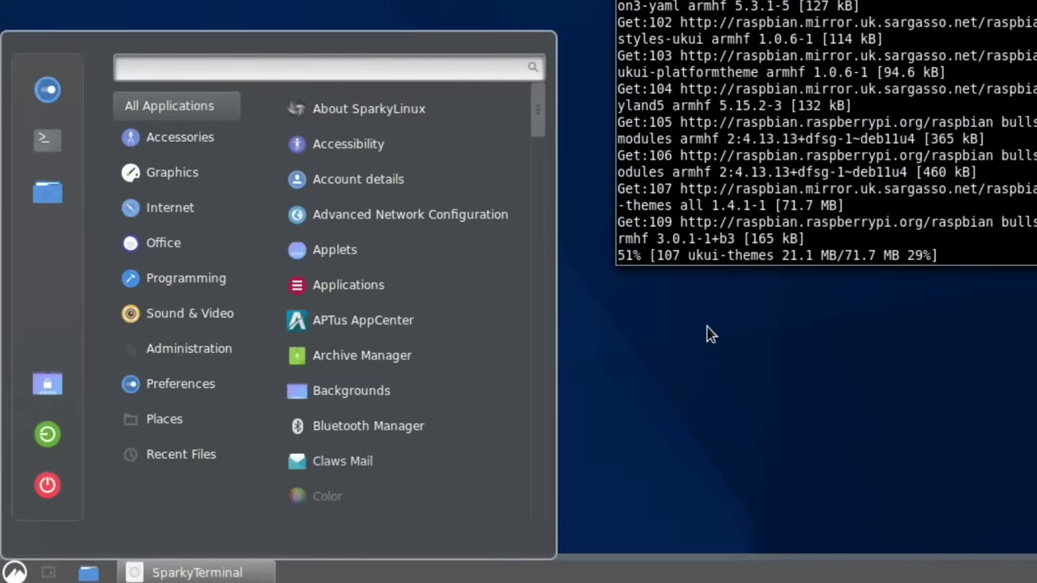
# Step: Search the app menu for 'gparted' and launch GParted
pyautogui.write('imag')
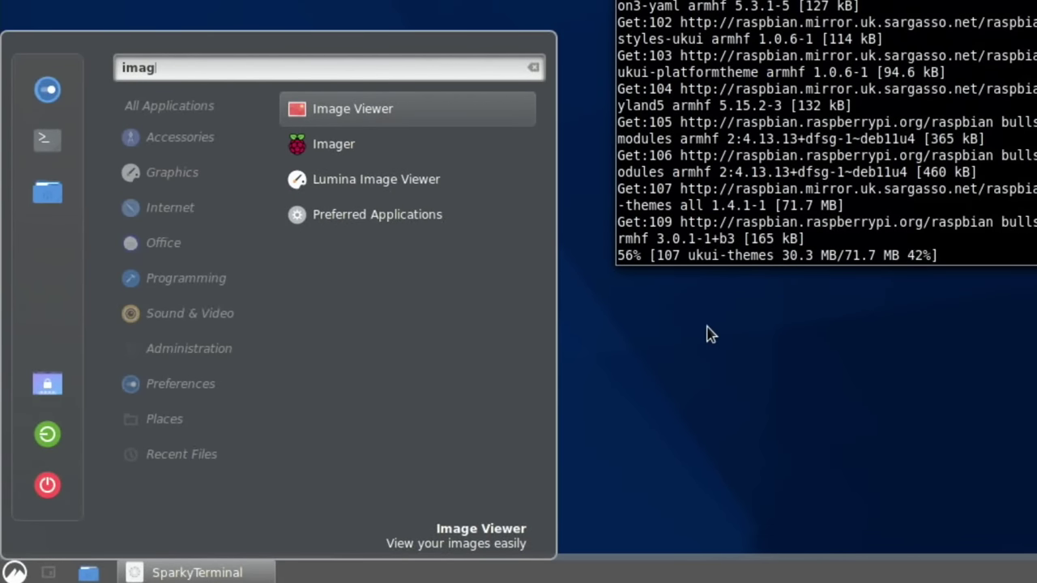
pyautogui.press('Down')
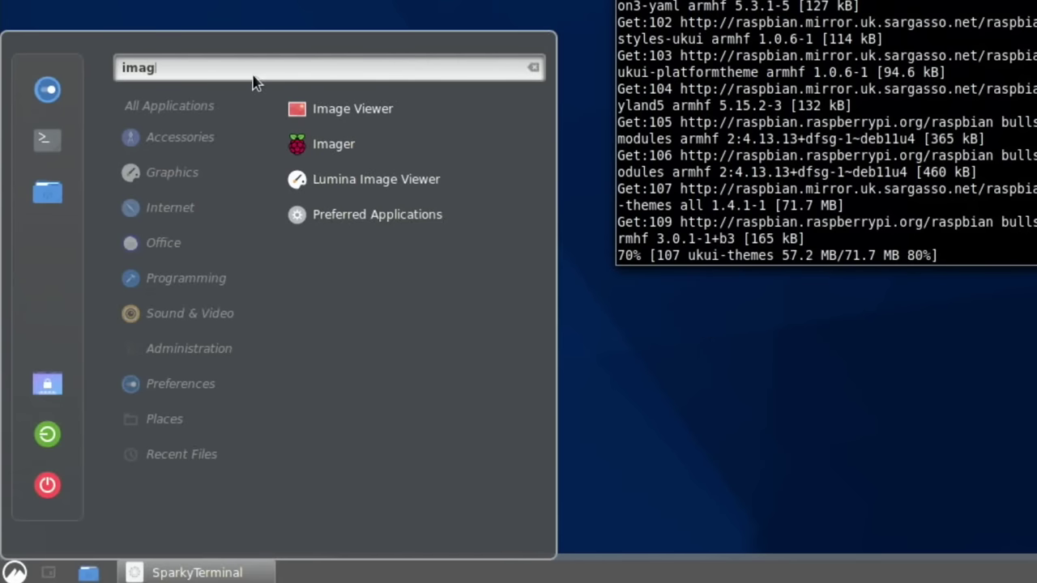
pyautogui.press('BackSpace')
pyautogui.press('BackSpace')
pyautogui.press('BackSpace')
pyautogui.press('BackSpace')
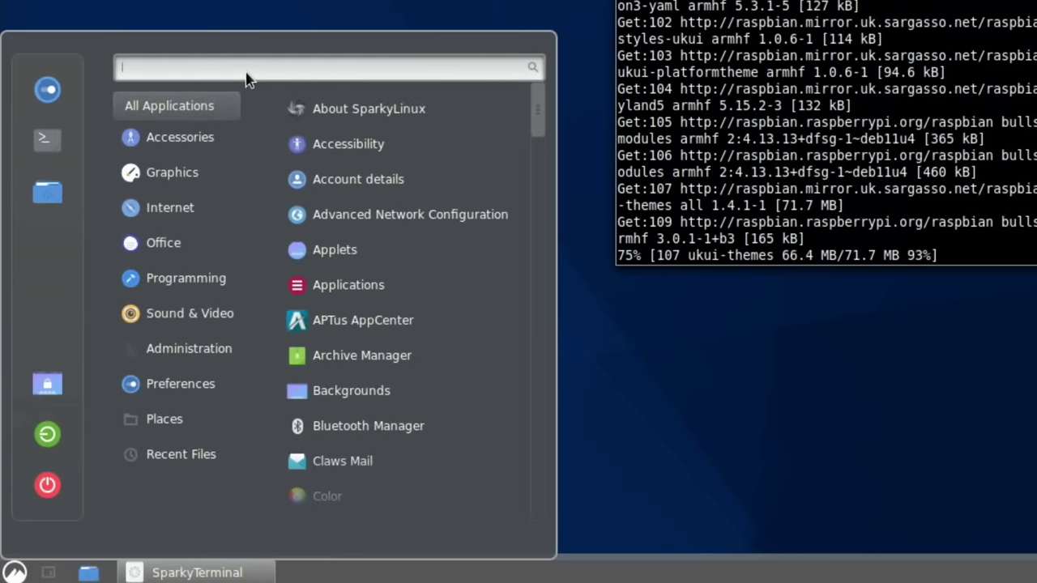
pyautogui.write('gparted')
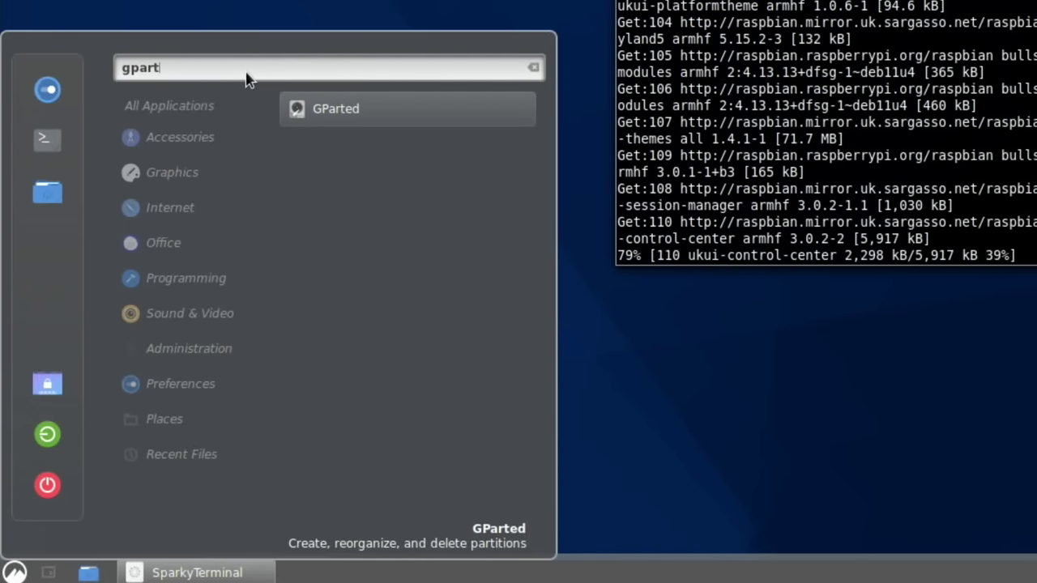
pyautogui.press('Return')
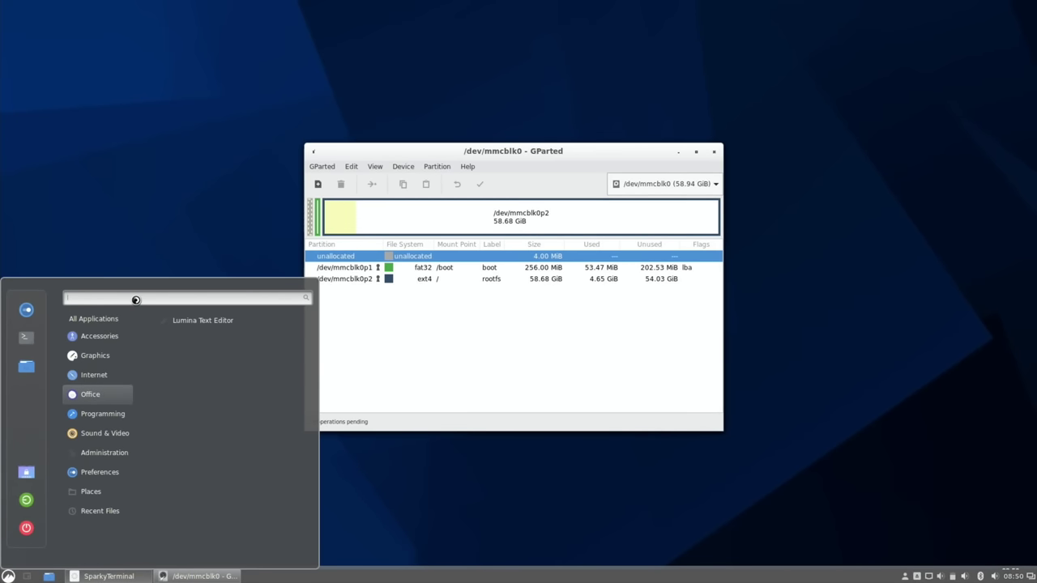
pyautogui.press('Escape')
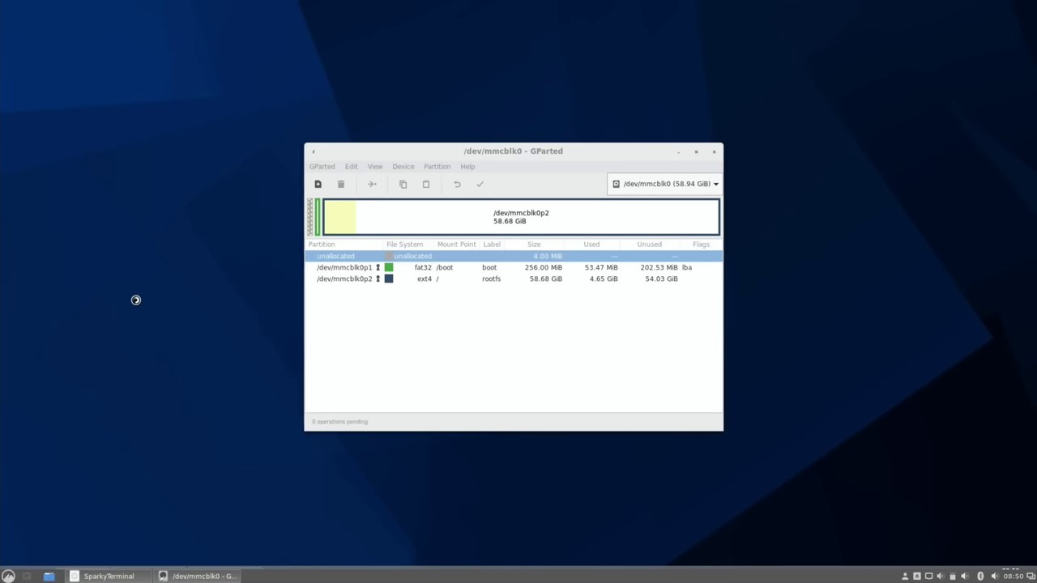
# Step: Launch a blank text editor, Galculator and a terminal from the applications menu
pyautogui.press('super')
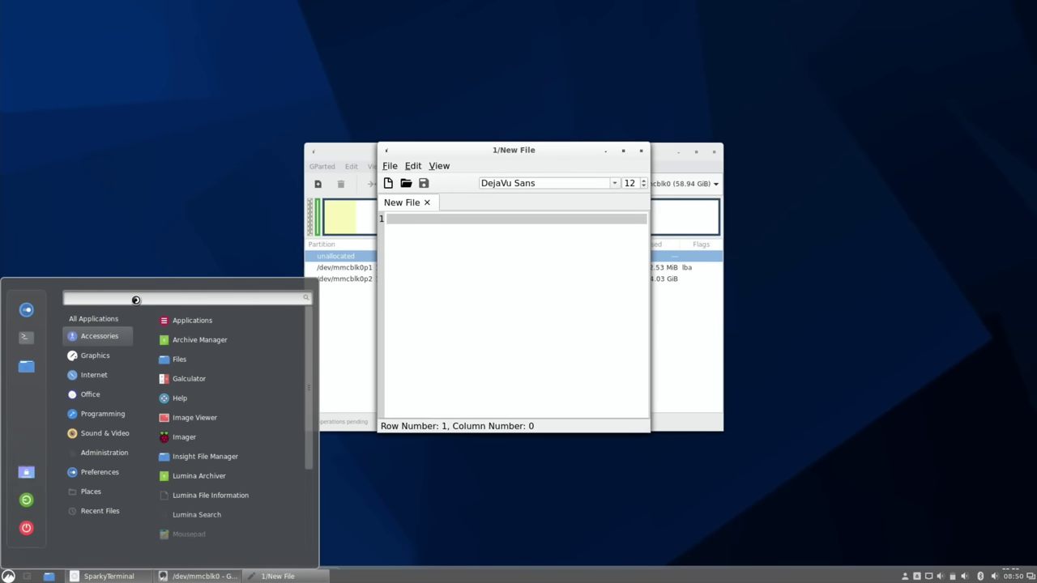
pyautogui.press('Down')
pyautogui.press('Down')
pyautogui.press('Down')
pyautogui.press('Down')
pyautogui.press('Down')
pyautogui.press('Down')
pyautogui.press('Down')
pyautogui.press('Down')
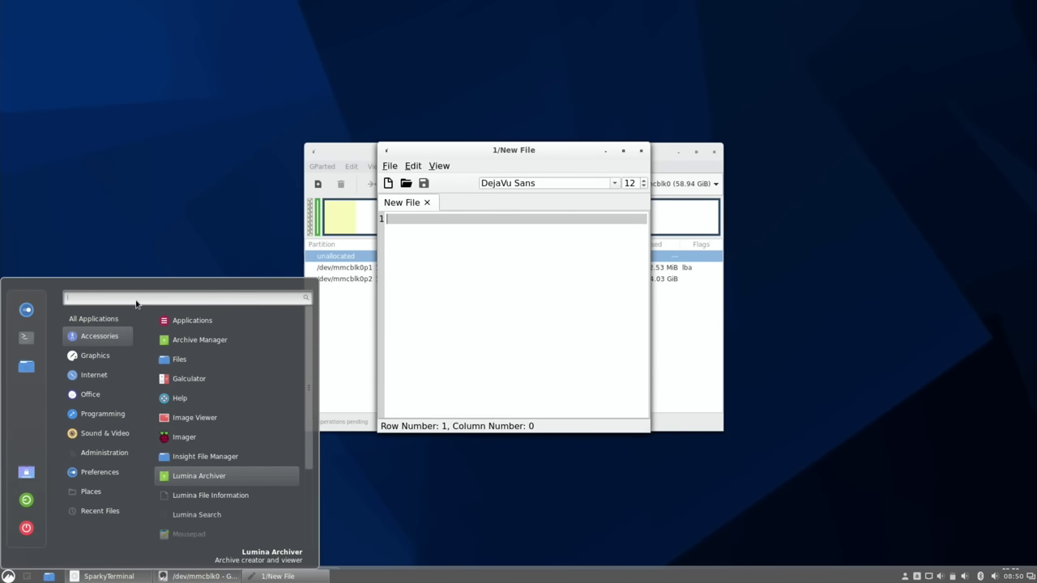
pyautogui.press('Up')
pyautogui.press('Up')
pyautogui.press('Up')
pyautogui.press('Up')
pyautogui.press('Up')
pyautogui.press('Return')
pyautogui.press('super')
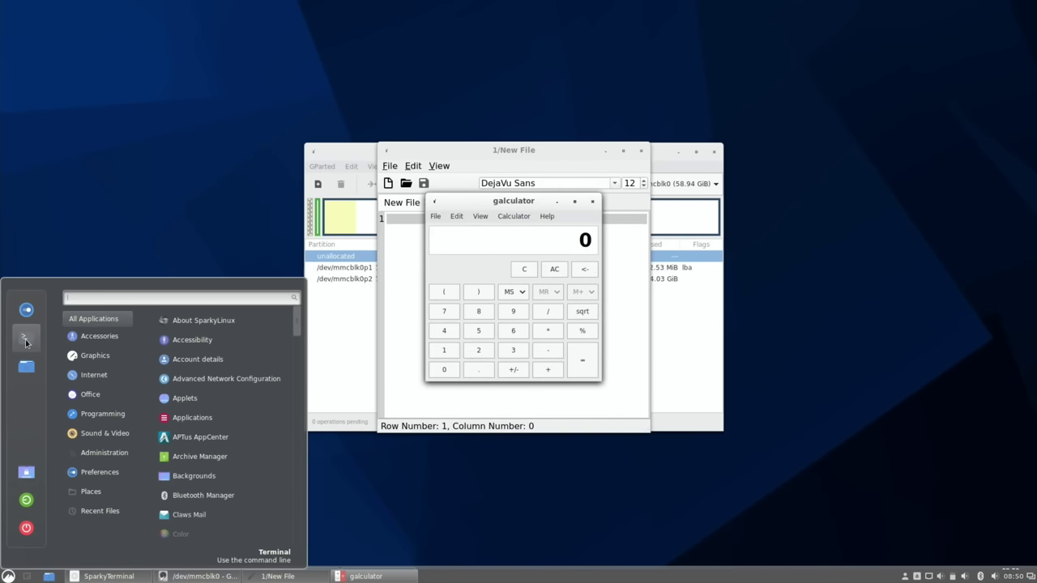
pyautogui.click(25, 341)
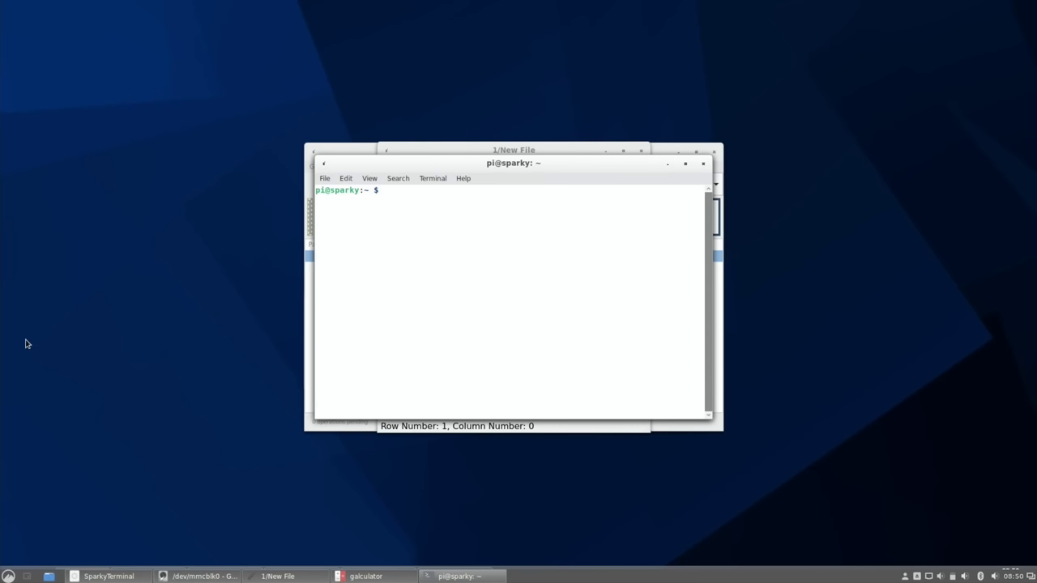
pyautogui.press('super')
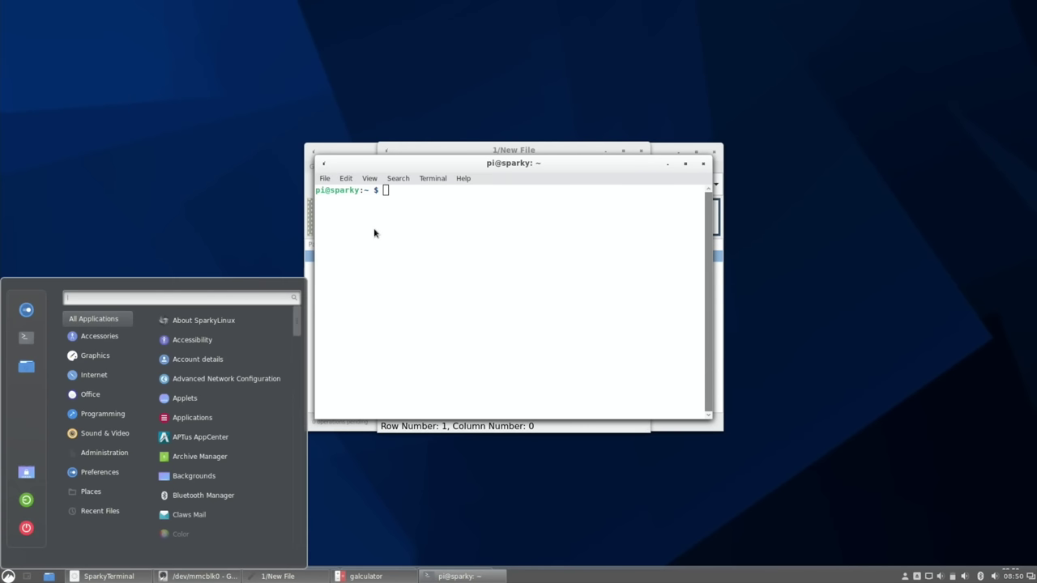
pyautogui.press('Escape')
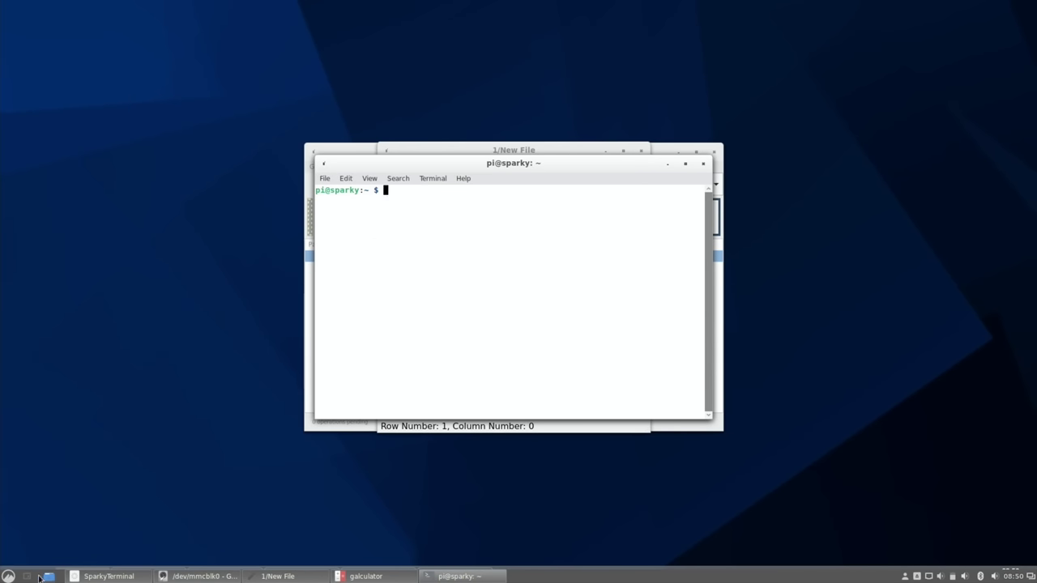
# Step: Toggle Show Desktop three times, hiding and restoring all windows
pyautogui.click(27, 577)
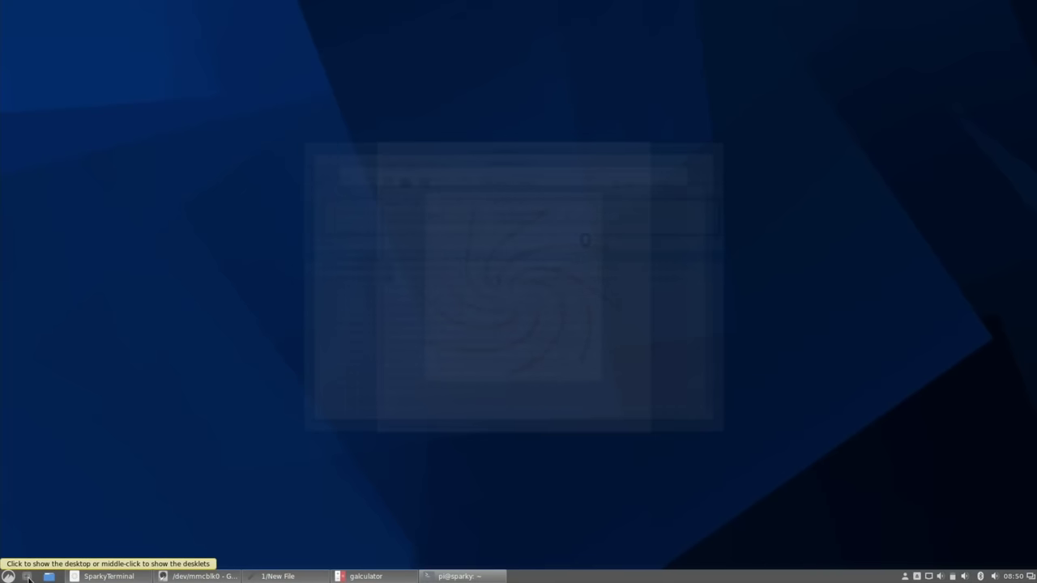
pyautogui.click(28, 577)
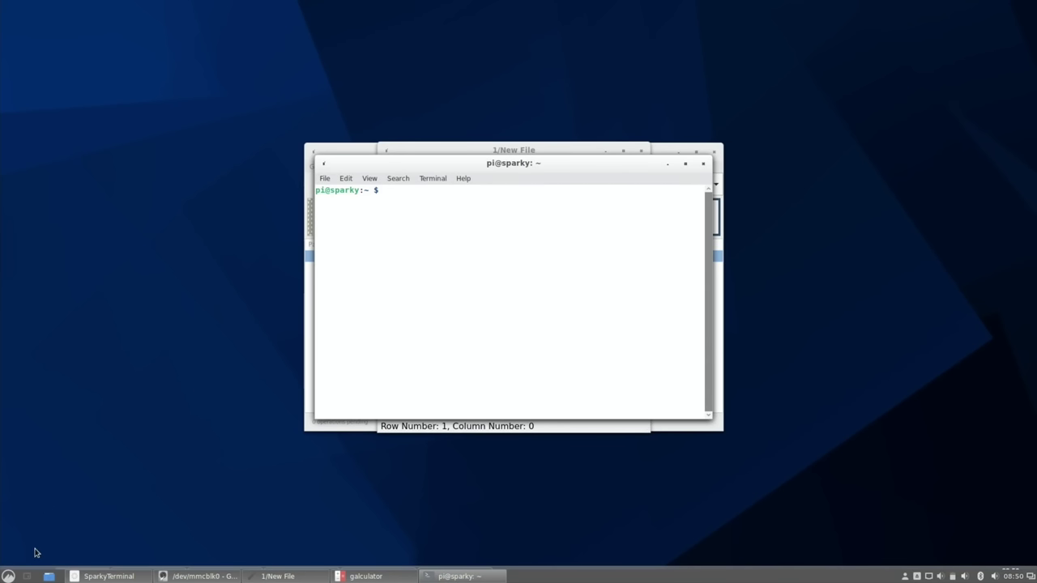
pyautogui.click(28, 577)
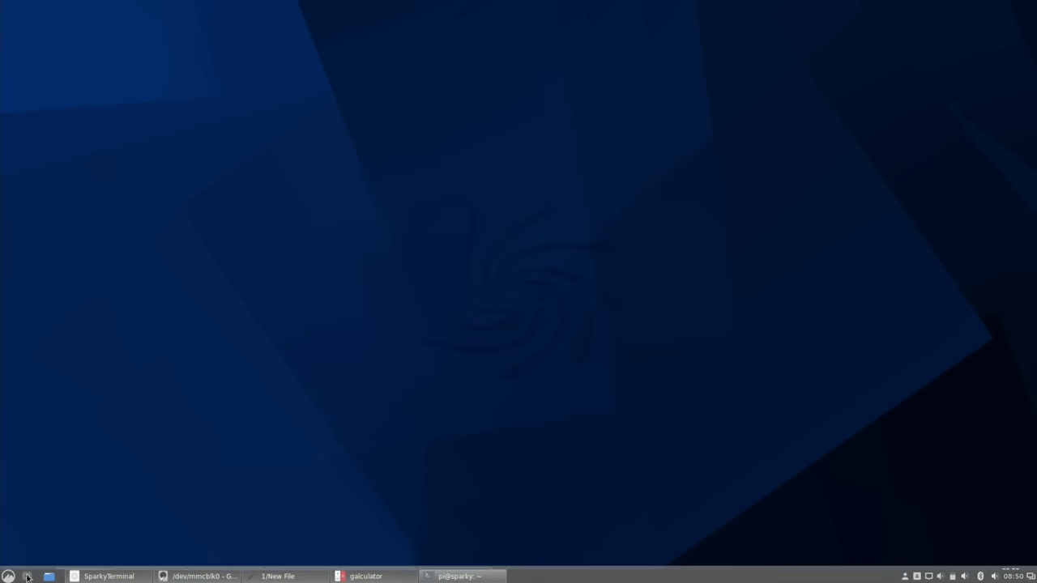
pyautogui.click(27, 577)
pyautogui.click(28, 577)
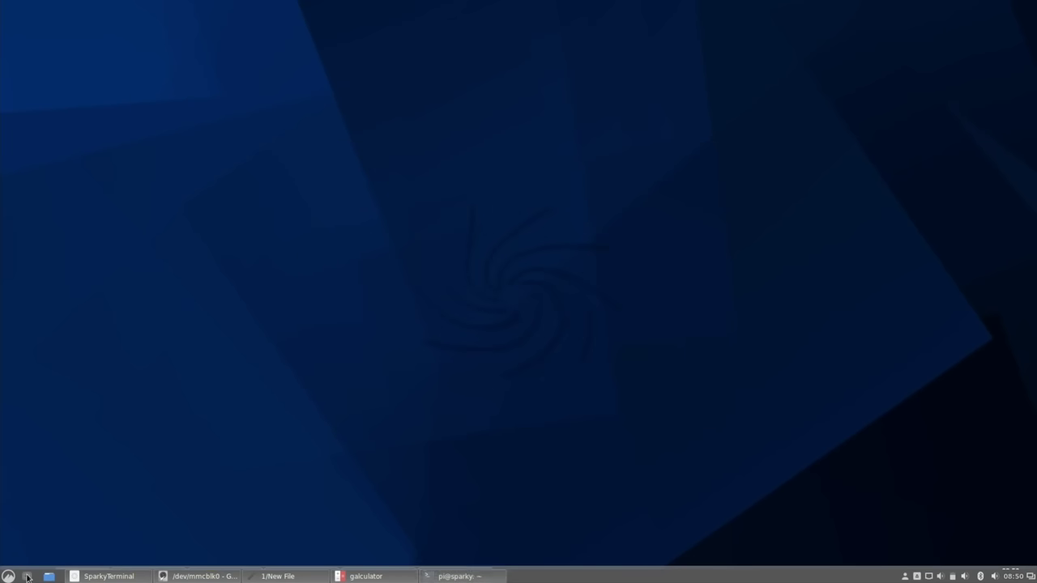
pyautogui.click(28, 577)
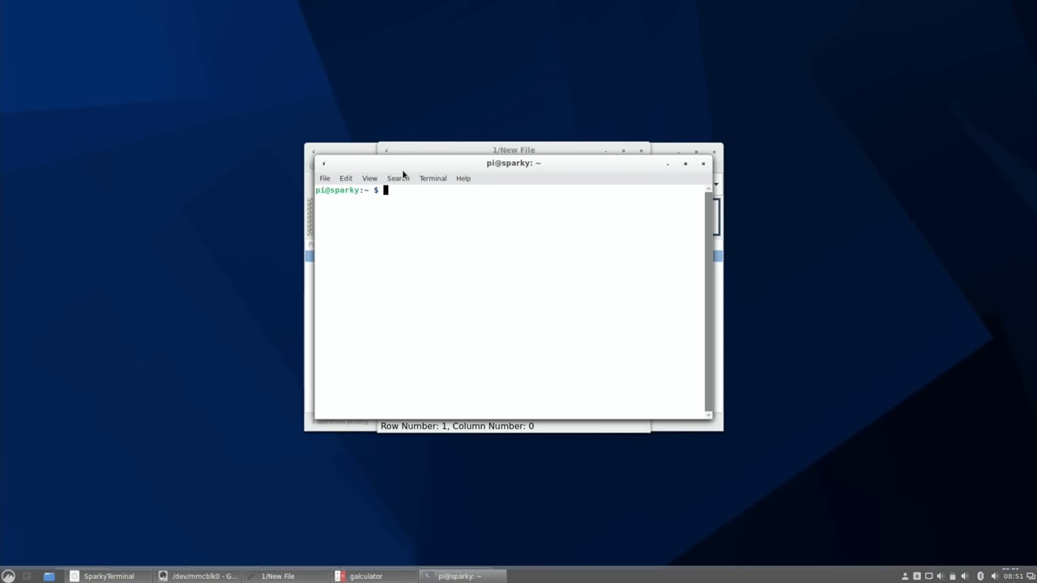
# Step: Snap the terminal left and editor top-right, then maximize, restore and move GParted centre-left
pyautogui.moveTo(389, 162); pyautogui.dragTo(2, 156)
pyautogui.moveTo(551, 145); pyautogui.dragTo(1033, 4)
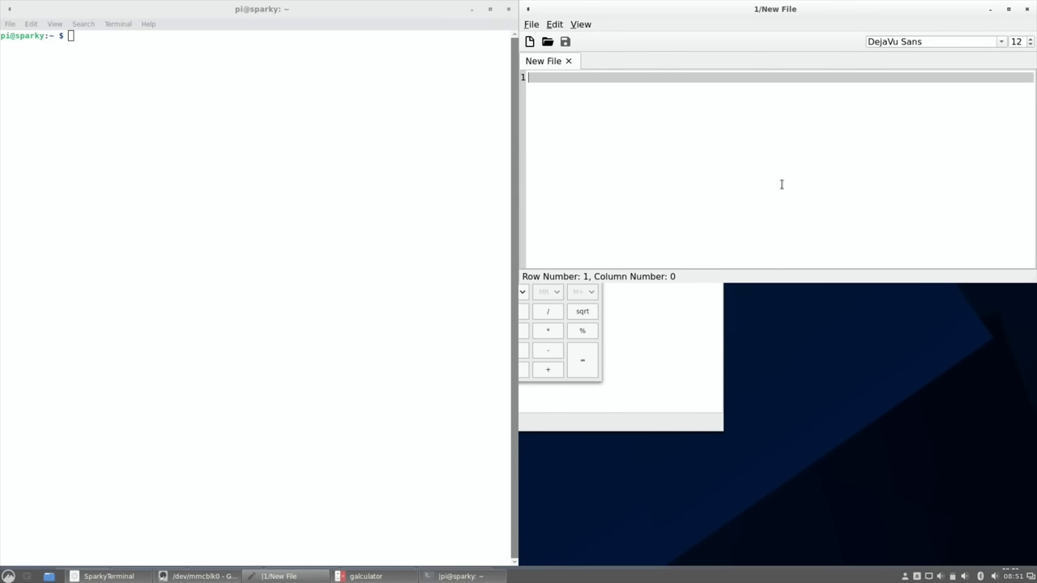
pyautogui.click(681, 333)
pyautogui.moveTo(589, 155); pyautogui.dragTo(1036, 577)
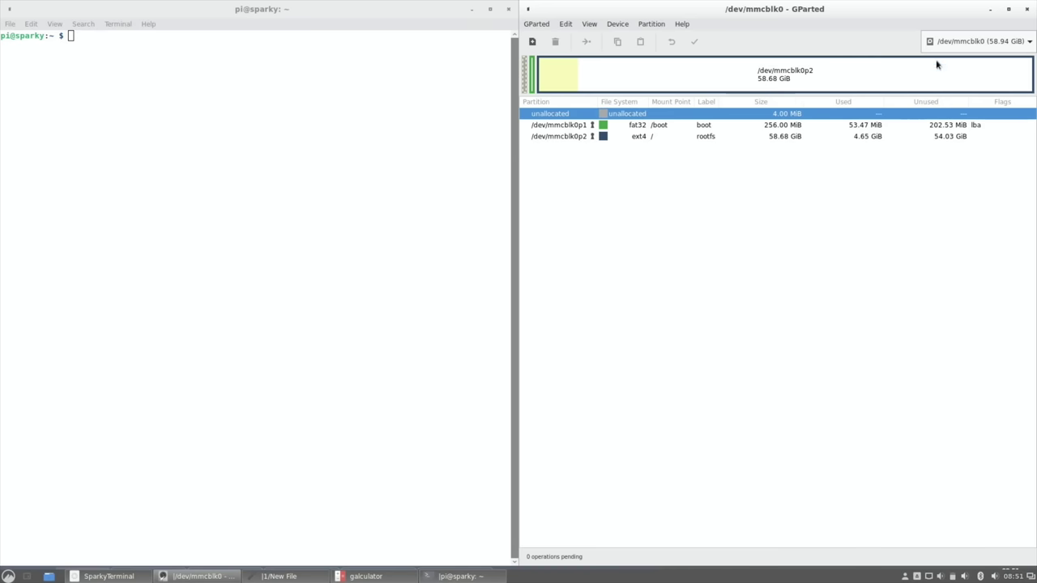
pyautogui.click(1009, 9)
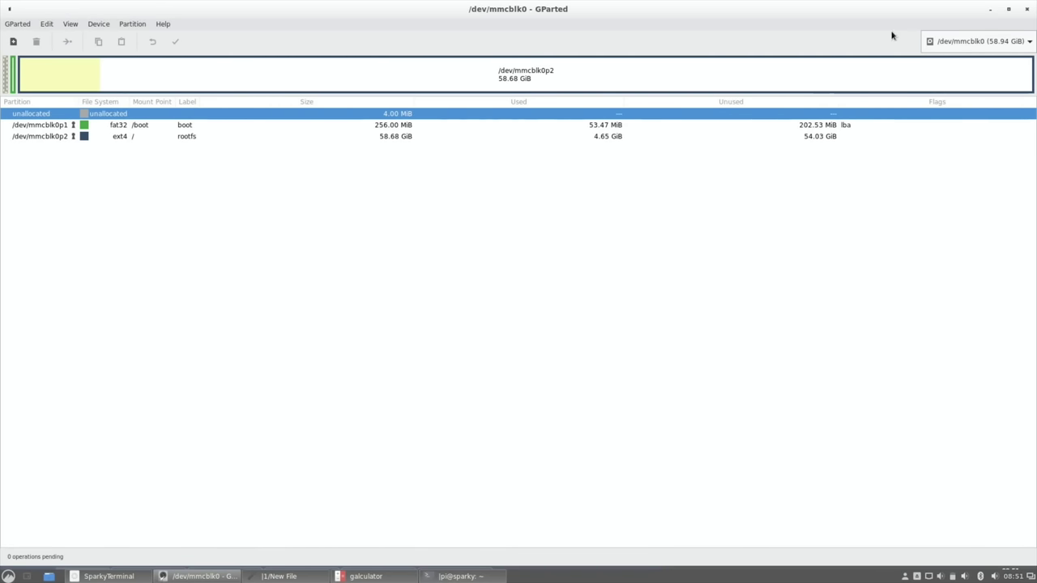
pyautogui.click(1009, 9)
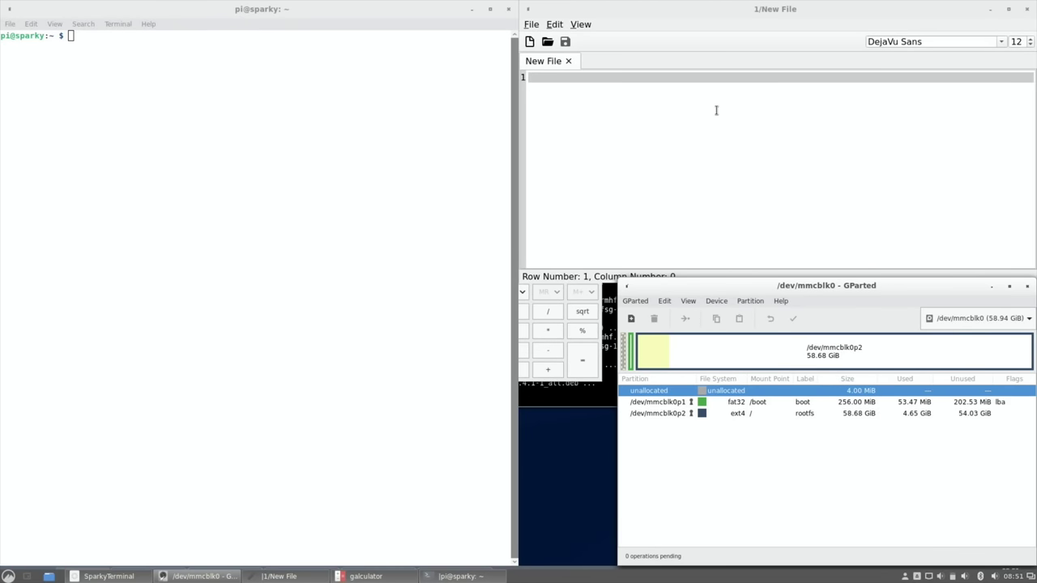
pyautogui.moveTo(689, 286); pyautogui.dragTo(150, 245)
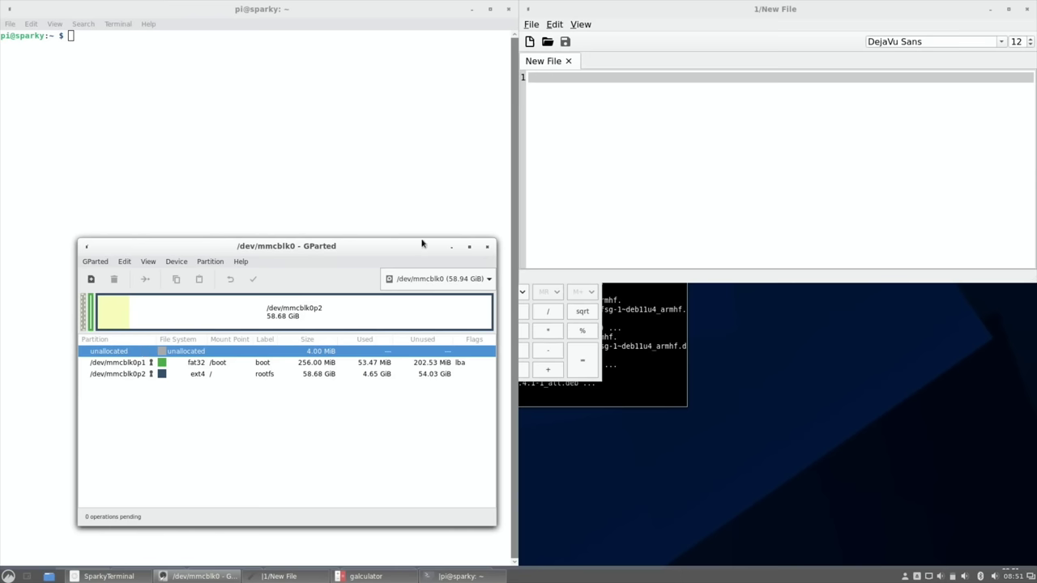
# Step: Close GParted, the terminal and the text editor, and move the calculator upper right
pyautogui.click(487, 246)
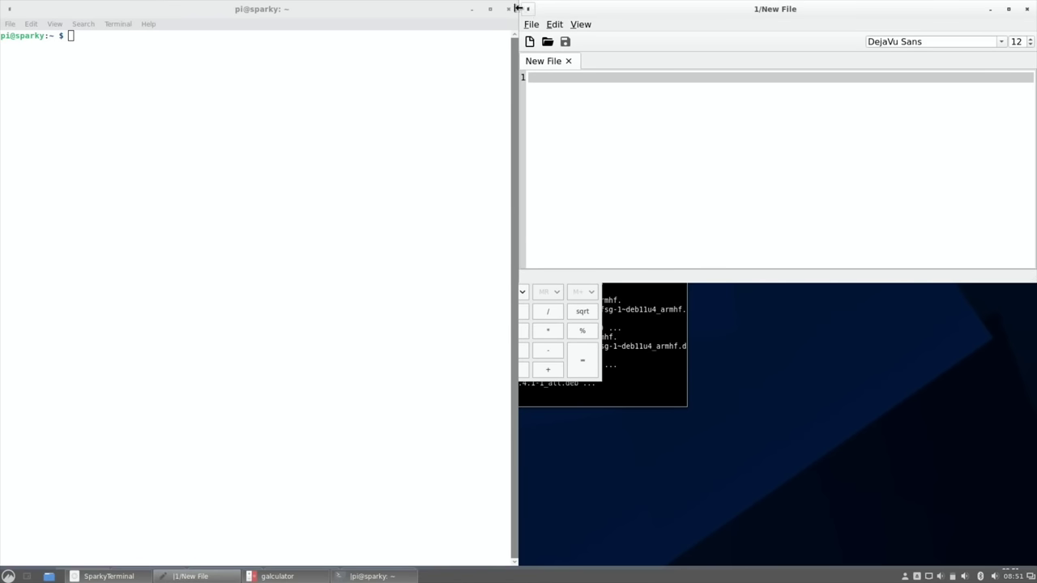
pyautogui.click(510, 9)
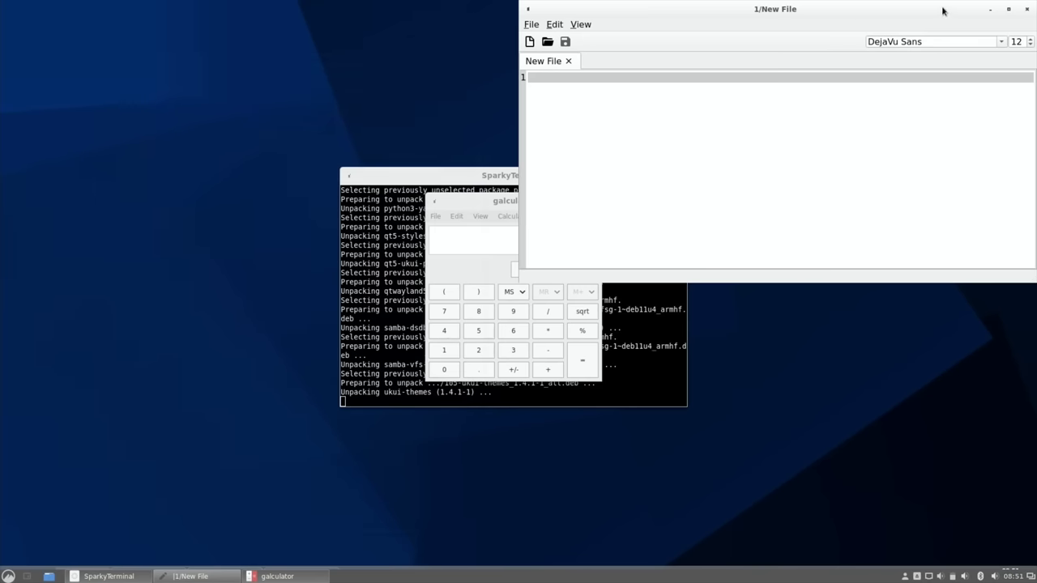
pyautogui.moveTo(944, 10); pyautogui.dragTo(637, 177)
pyautogui.click(709, 175)
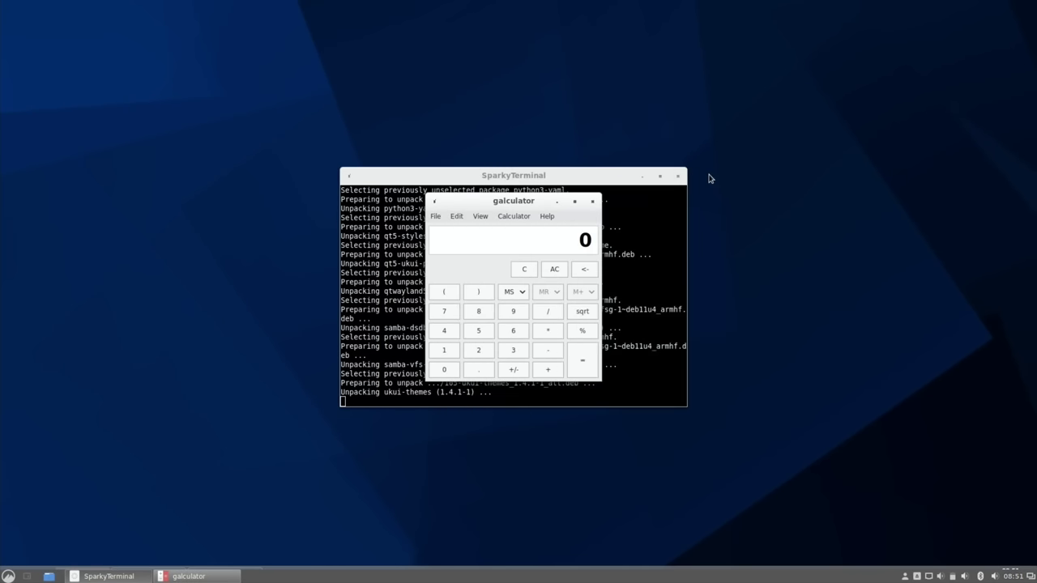
pyautogui.moveTo(537, 203); pyautogui.dragTo(783, 93)
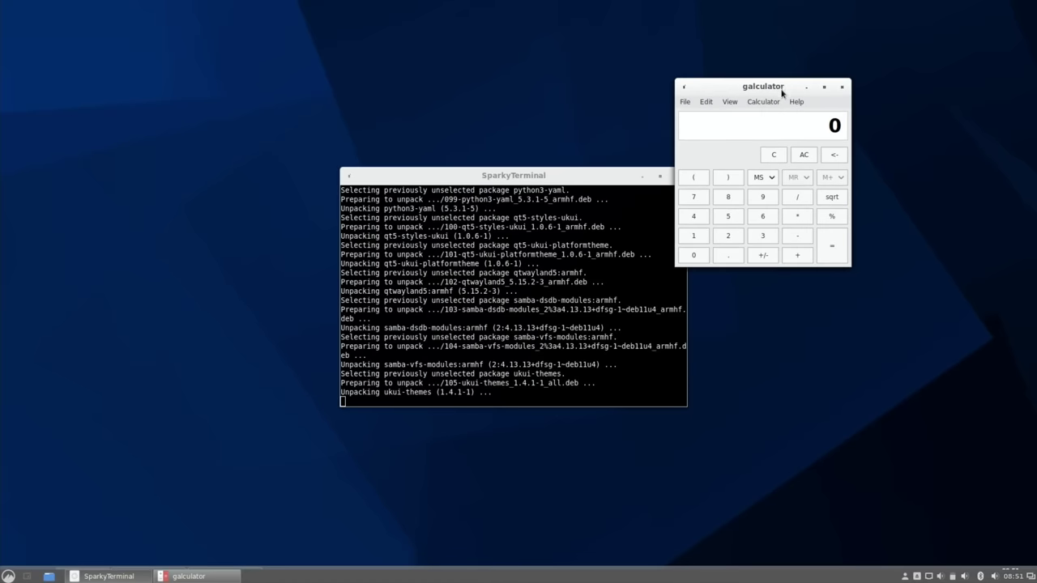
# Step: Open the applications menu while the UKUI installation completes successfully
pyautogui.click(8, 575)
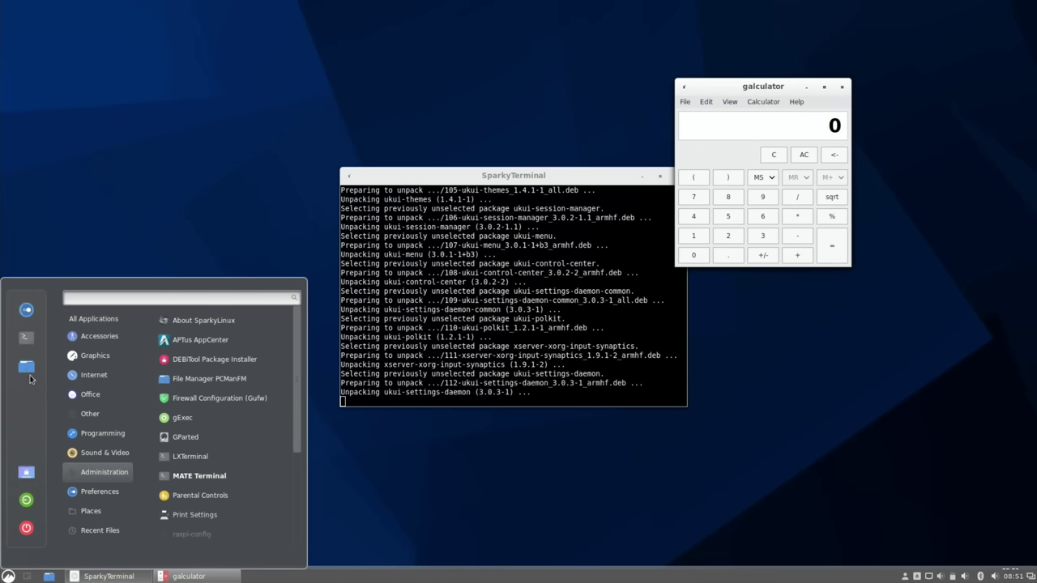
pyautogui.moveTo(103, 336)
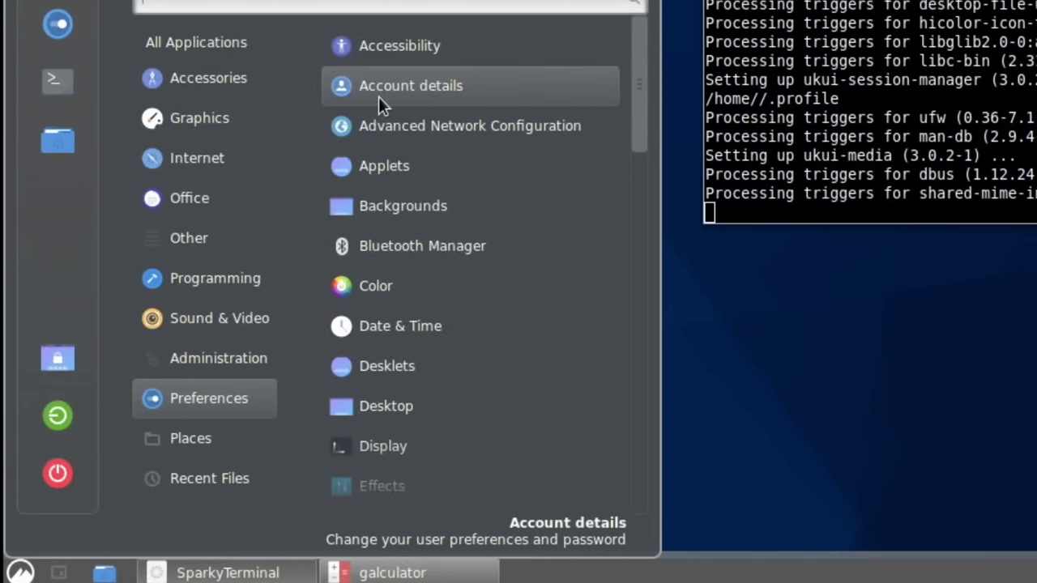
pyautogui.moveTo(275, 81)
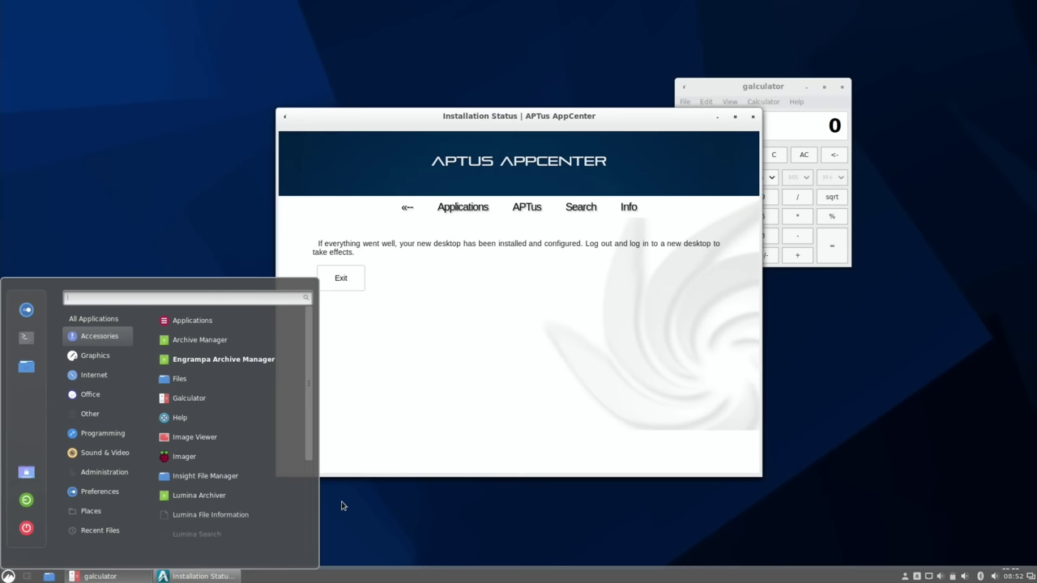
# Step: Exit the APTus AppCenter Installation Status window
pyautogui.click(347, 286)
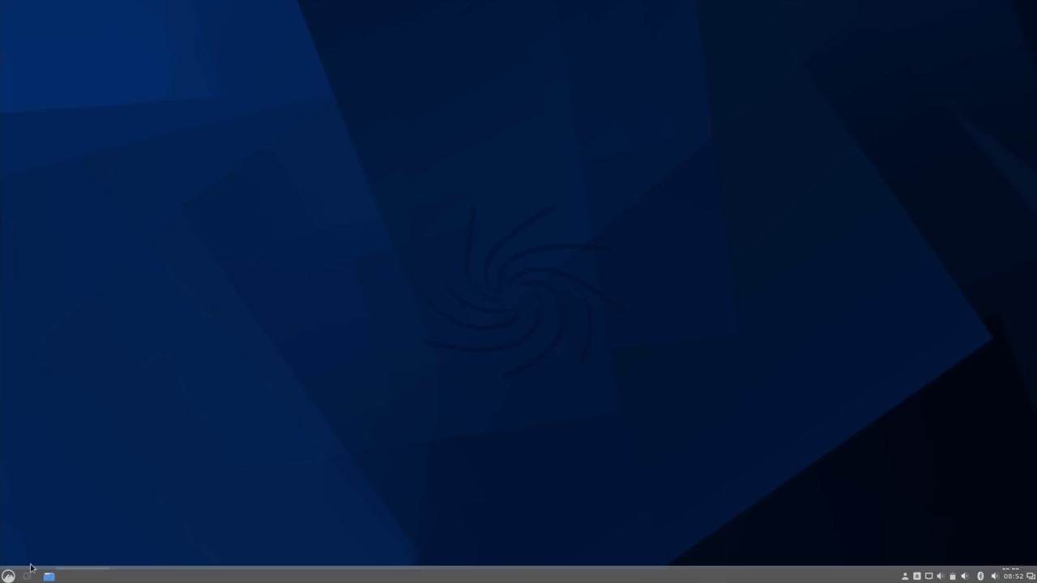
# Step: Log out, choose the UKUI session at the login screen, and log back in
pyautogui.click(8, 576)
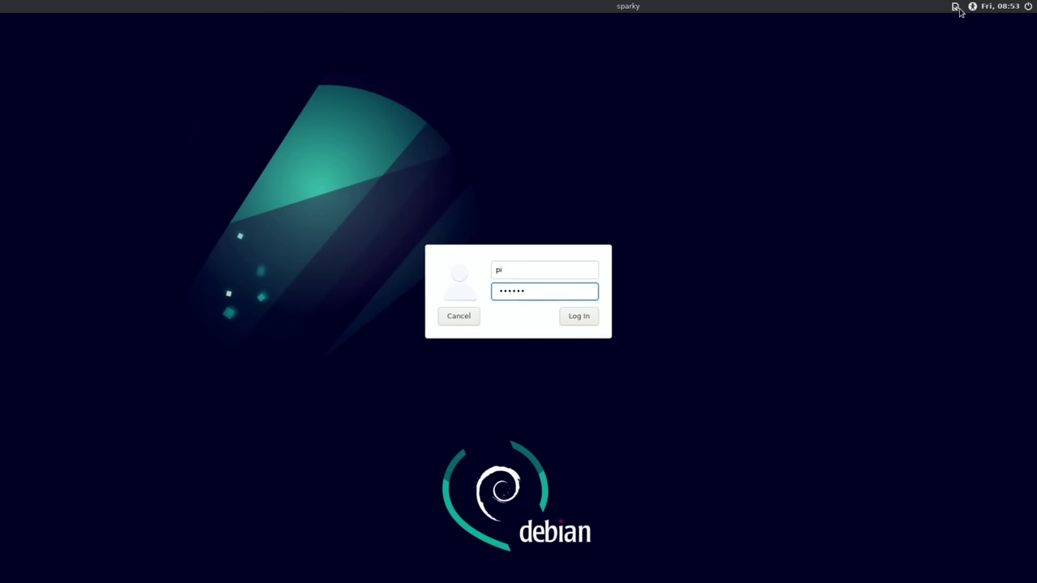
pyautogui.click(958, 8)
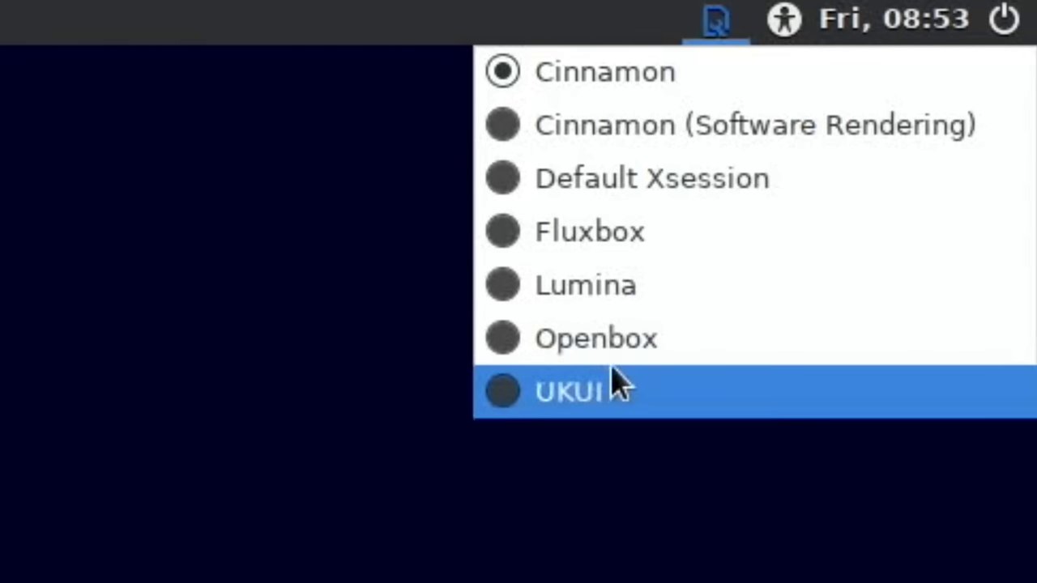
pyautogui.click(604, 393)
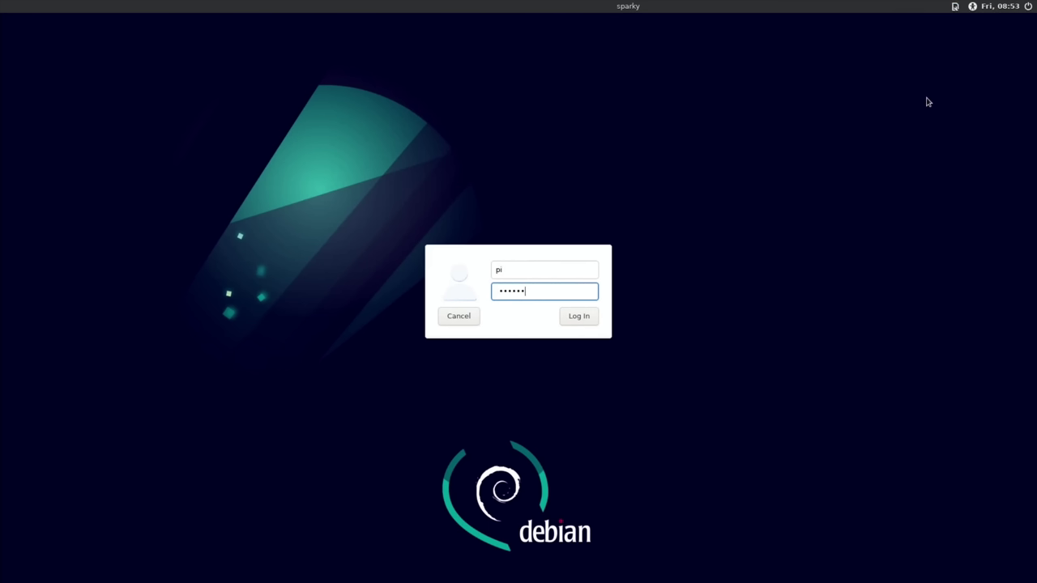
pyautogui.click(596, 319)
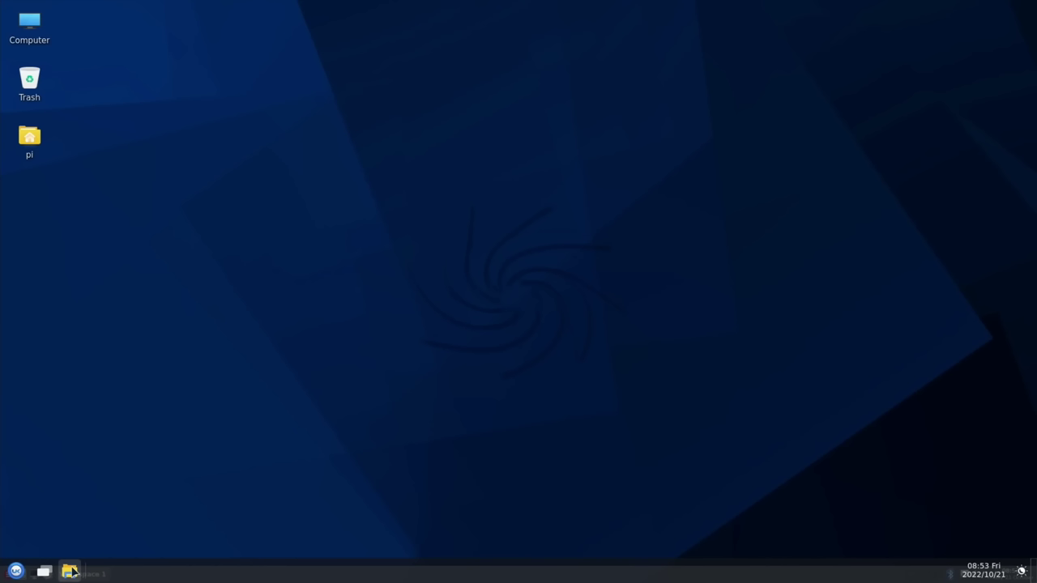
# Step: Open /home/pi in the file manager, move its window toward the centre, and browse the launcher's app list
pyautogui.click(70, 572)
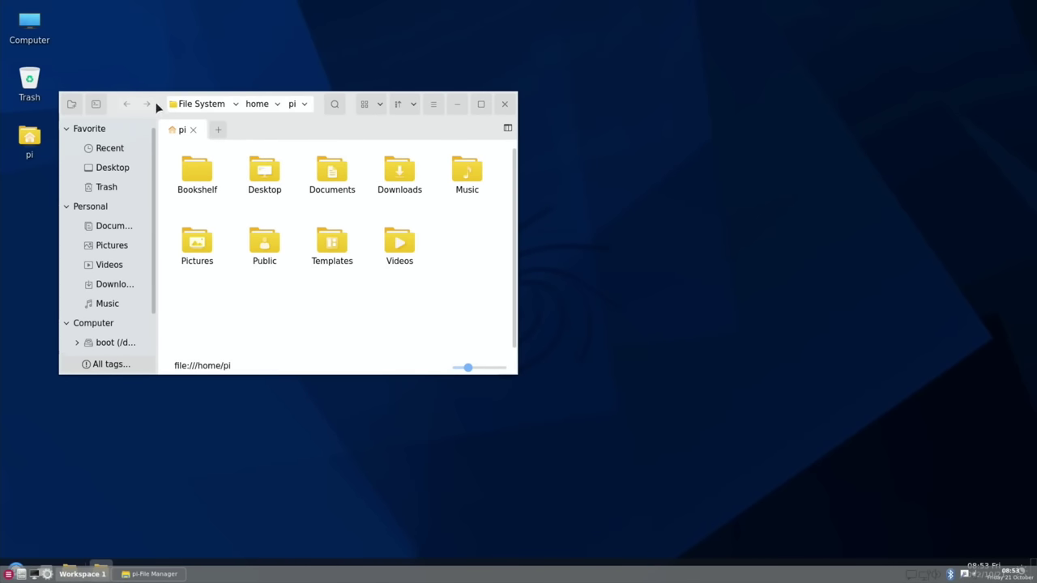
pyautogui.moveTo(322, 134); pyautogui.dragTo(424, 175)
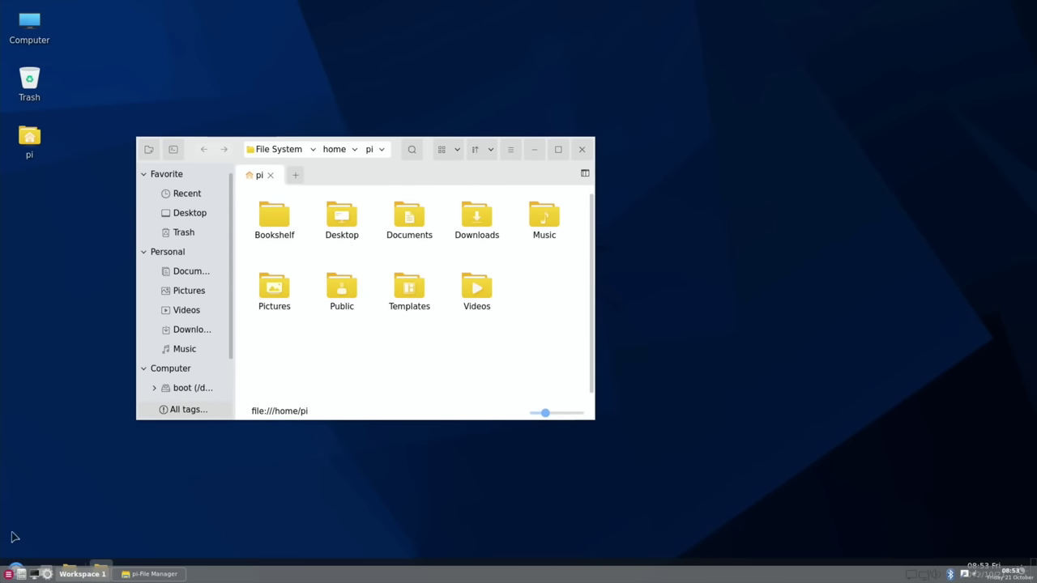
pyautogui.moveTo(15, 566)
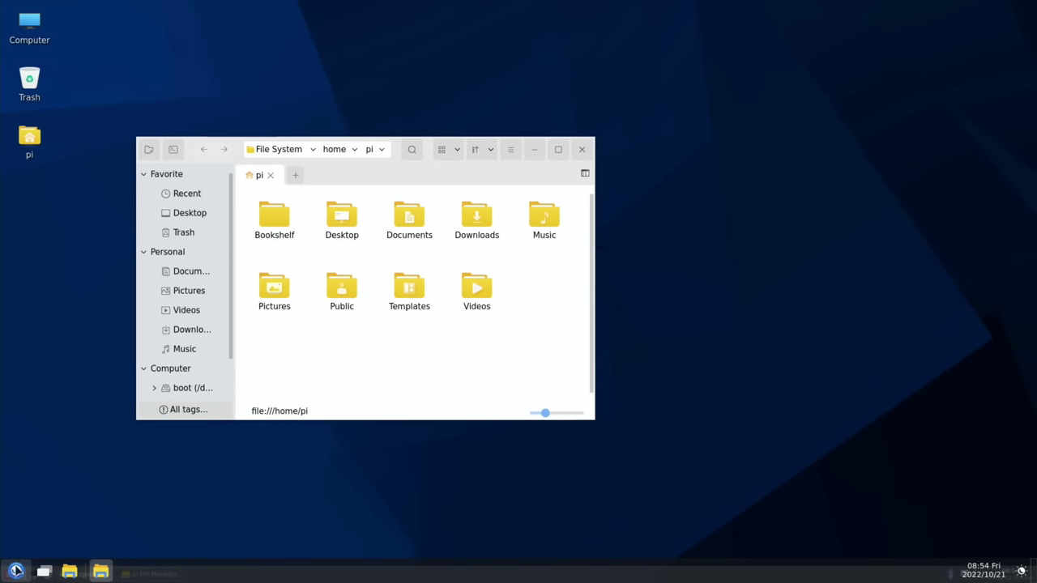
pyautogui.click(15, 571)
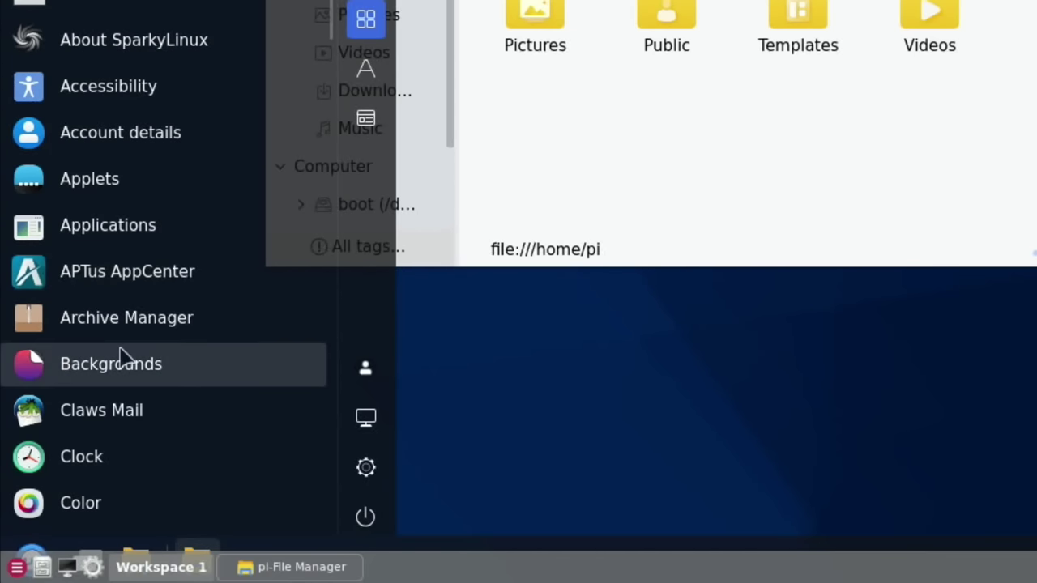
pyautogui.scroll(-5, 122, 479)
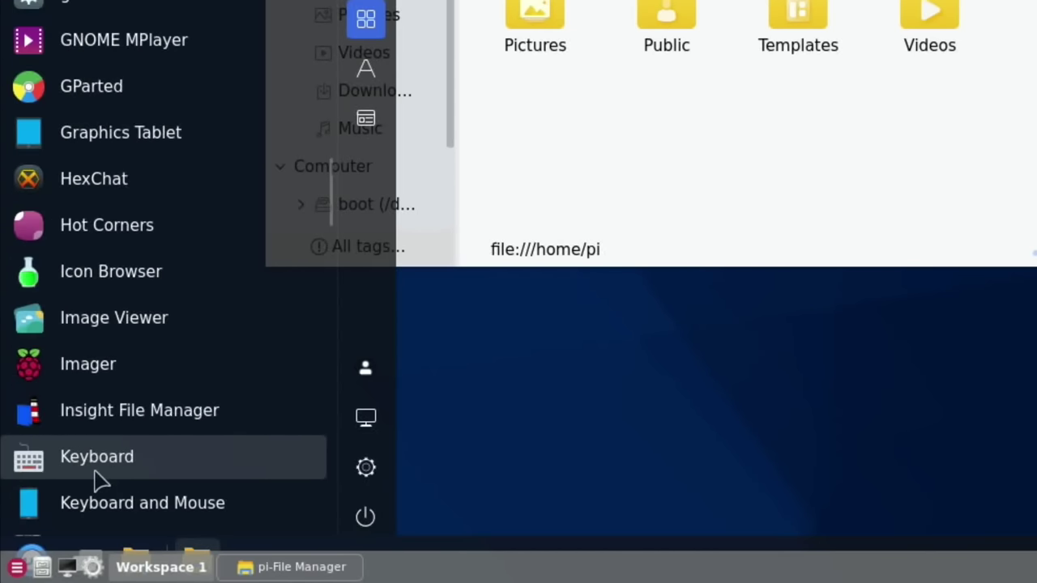
pyautogui.scroll(5, 162, 482)
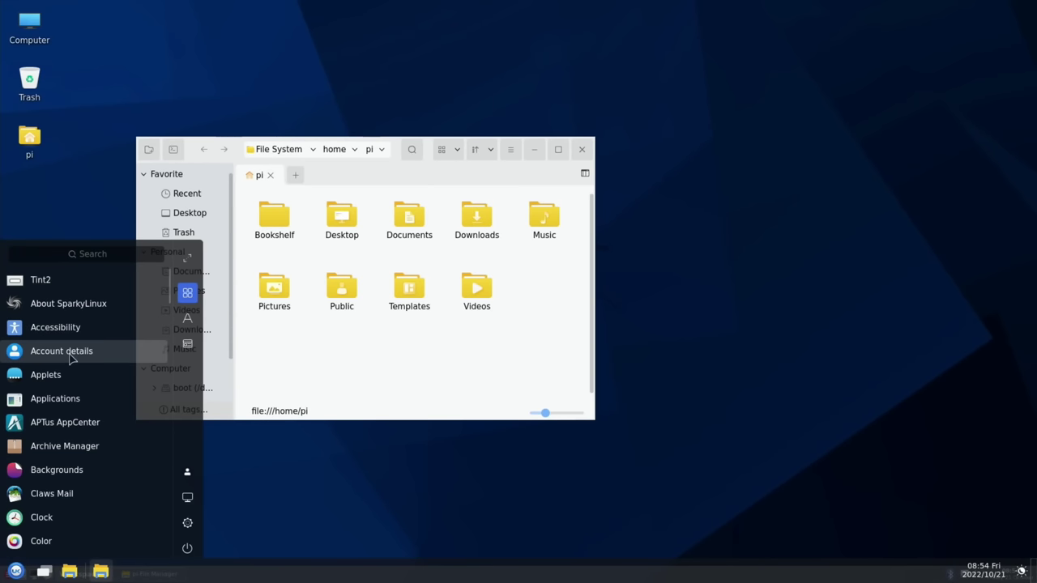
pyautogui.scroll(-7, 71, 357)
pyautogui.scroll(2, 71, 357)
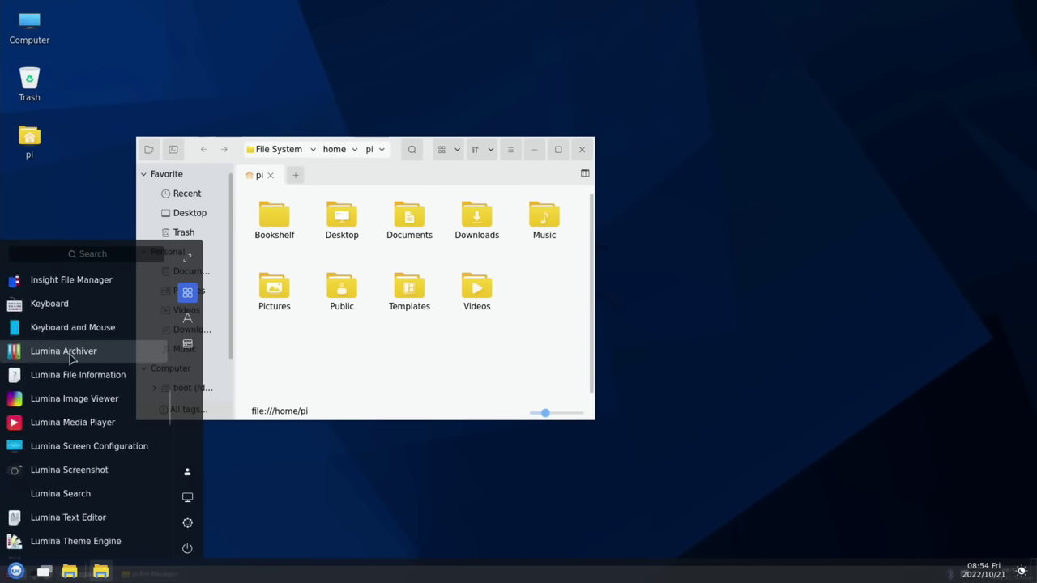
pyautogui.scroll(-10, 71, 357)
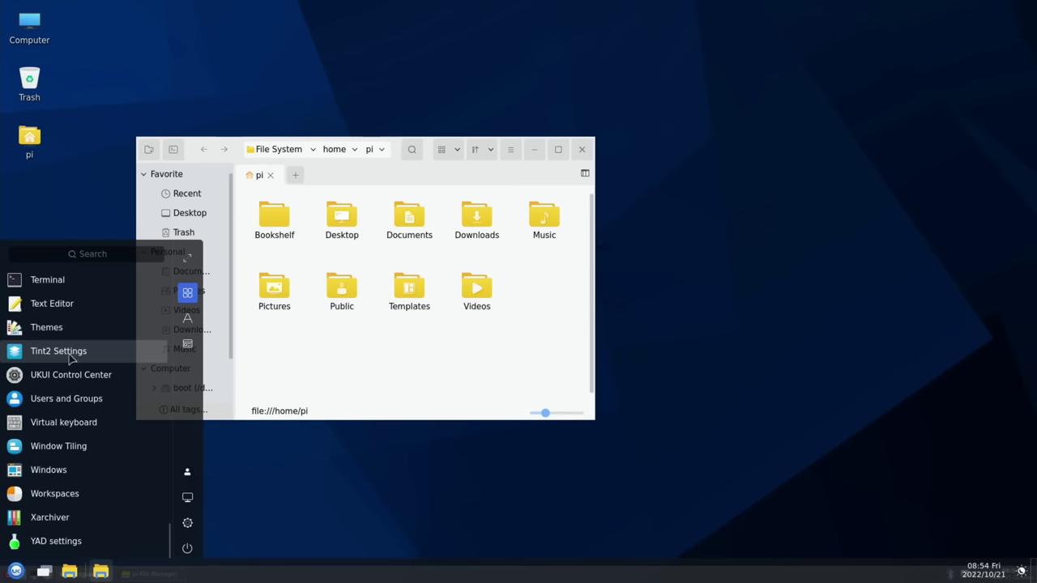
pyautogui.scroll(10, 50, 336)
# Step: Launch Firefox ESR, search for 'sparky linux', and open sparkylinux.org
pyautogui.click(49, 329)
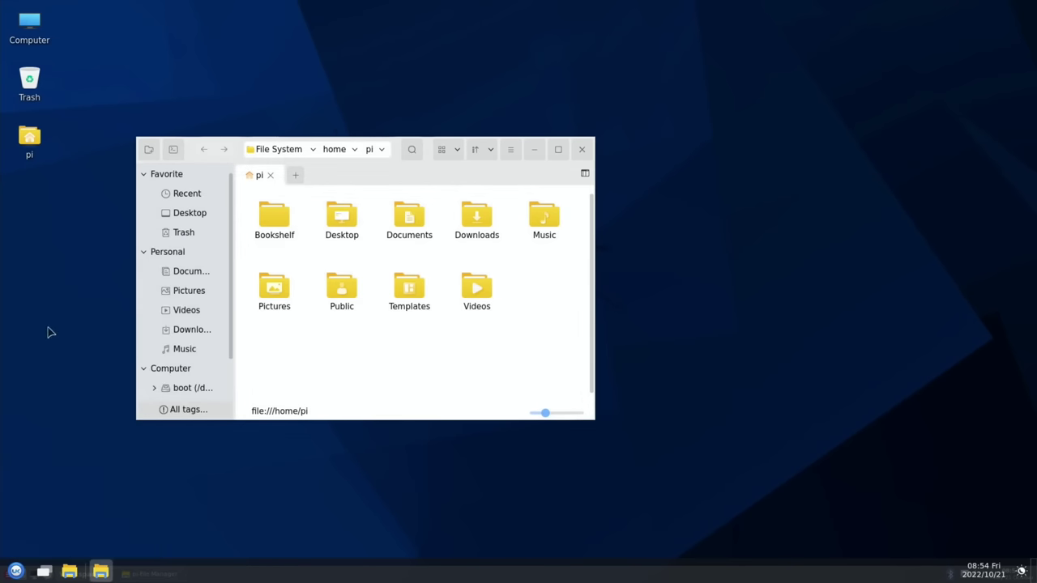
pyautogui.write('sparky linux')
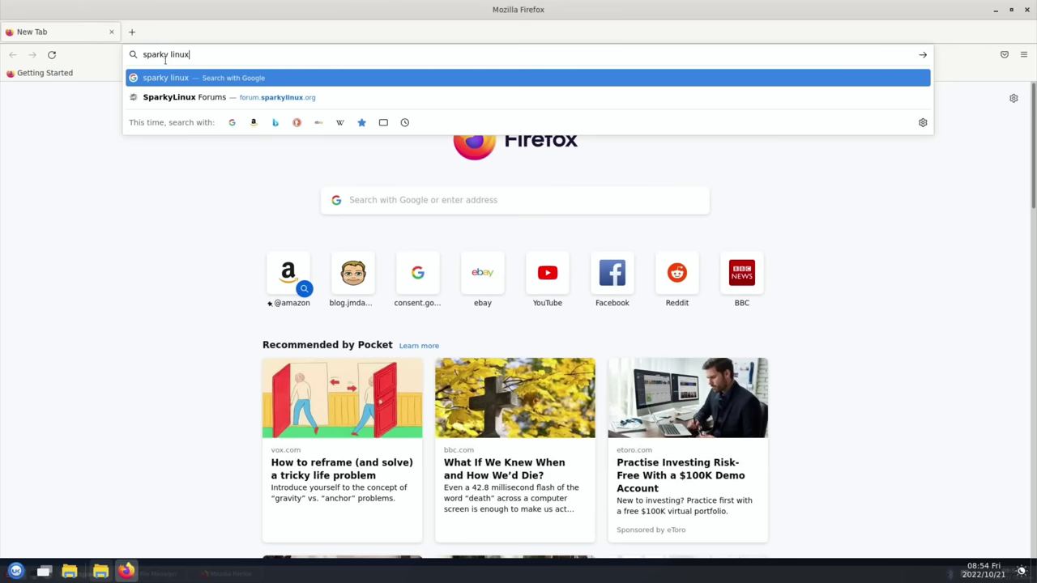
pyautogui.press('Return')
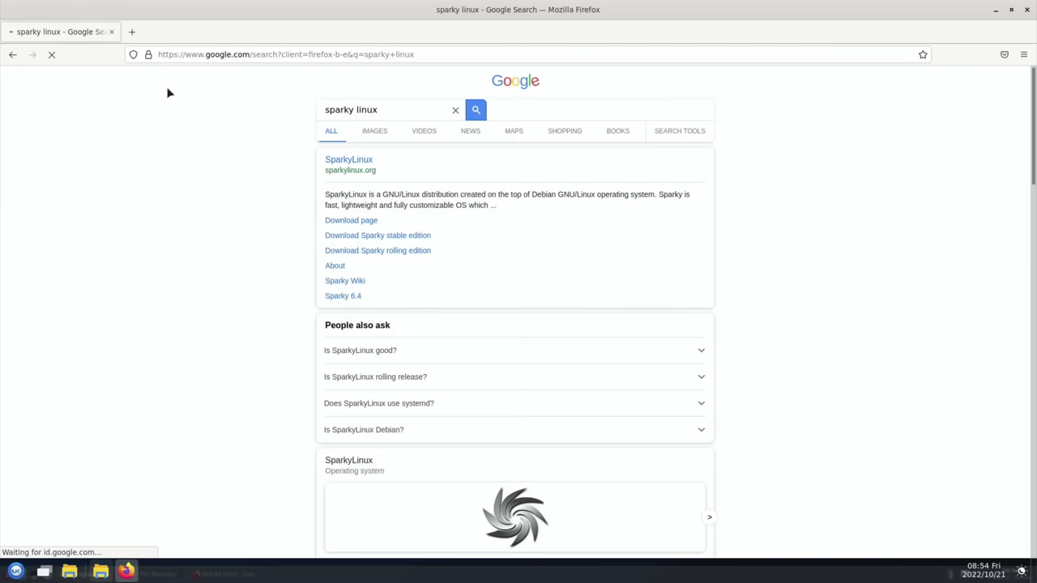
pyautogui.click(351, 162)
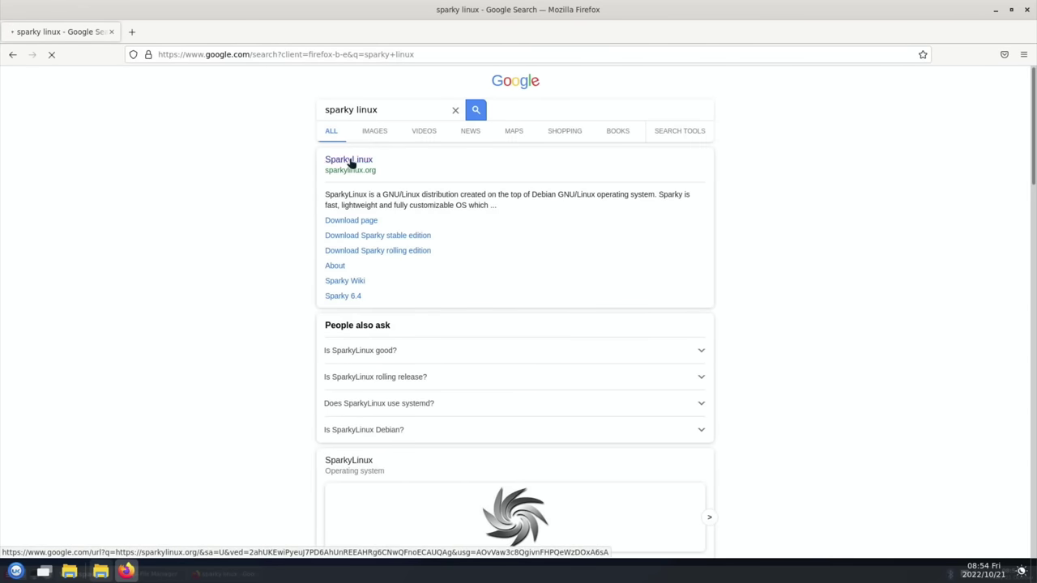
pyautogui.scroll(-4, 170, 280)
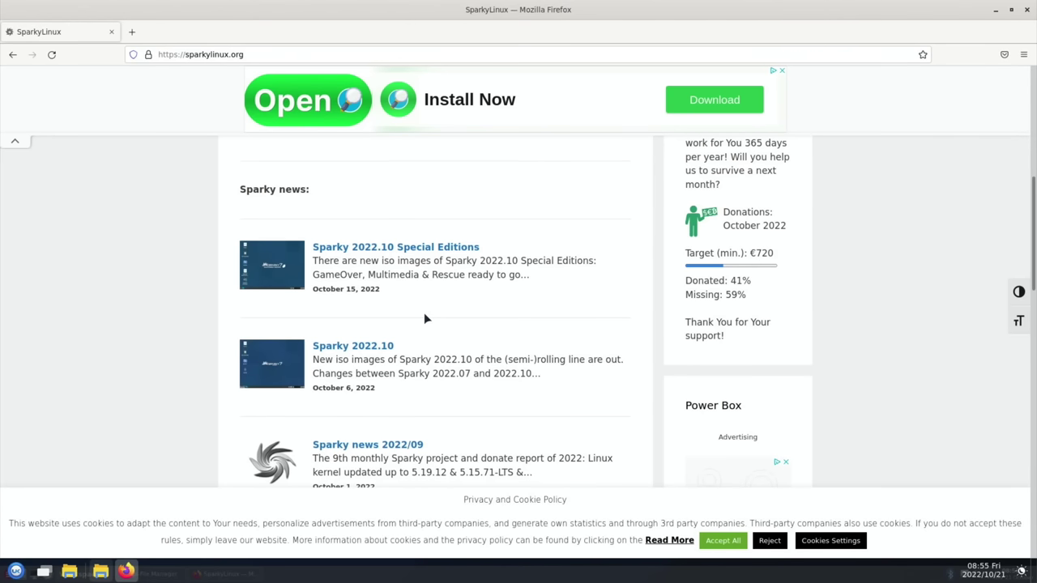
pyautogui.scroll(10, 424, 313)
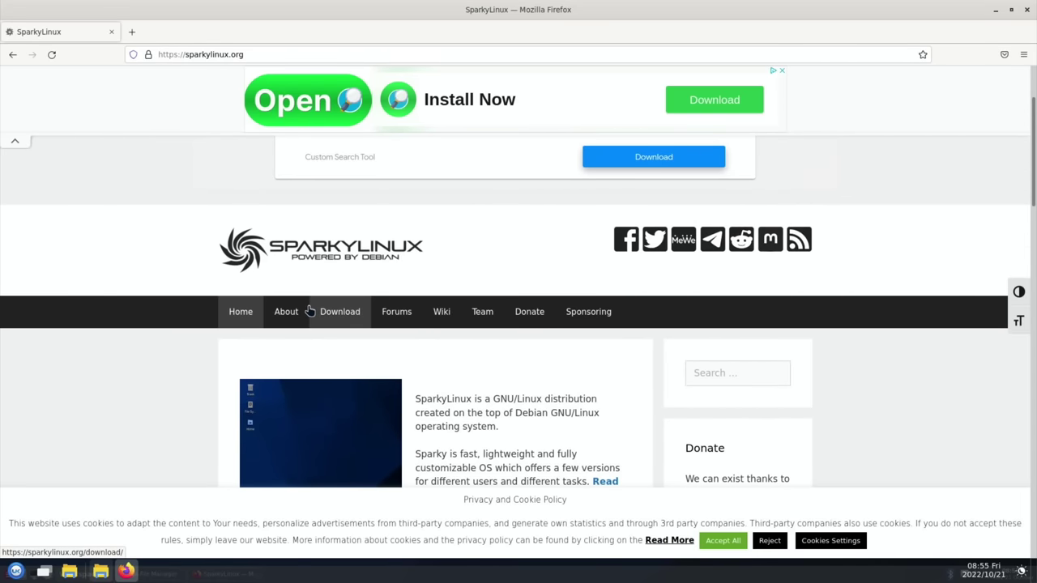
# Step: Go to the Download page, dismiss the advertisement, and view the Stable edition downloads
pyautogui.click(328, 315)
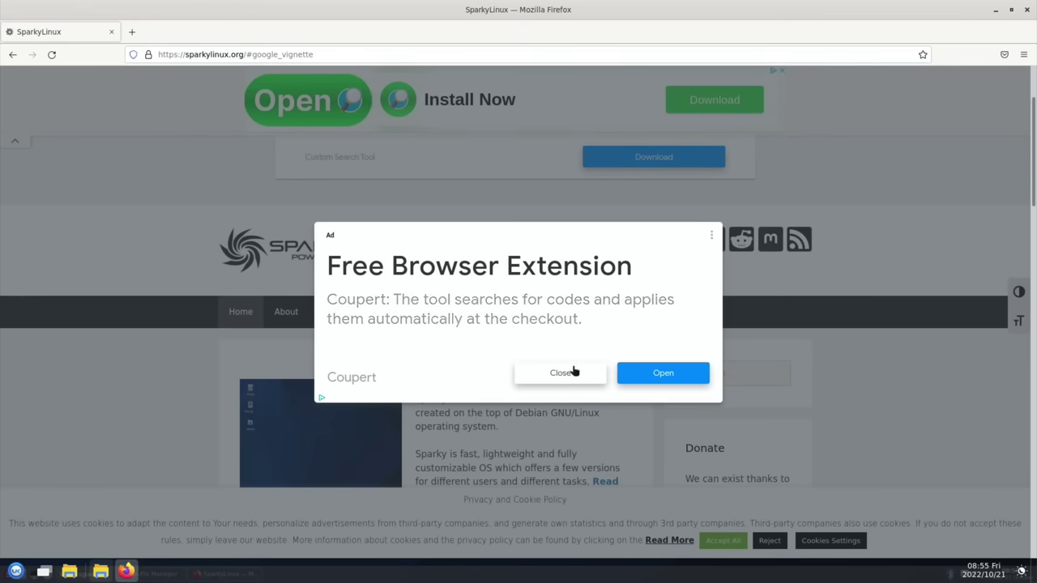
pyautogui.click(573, 372)
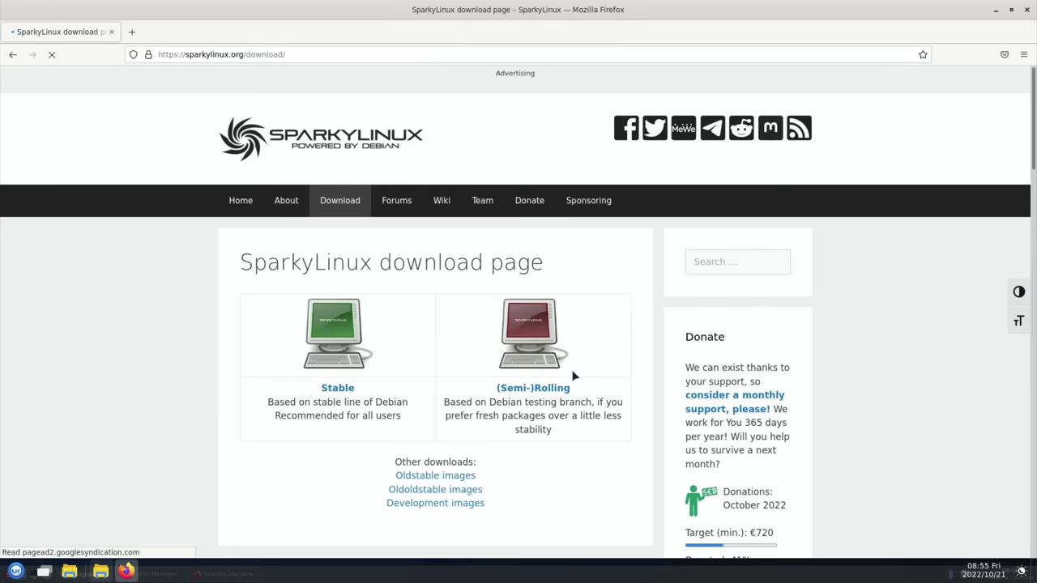
pyautogui.scroll(-5, 384, 421)
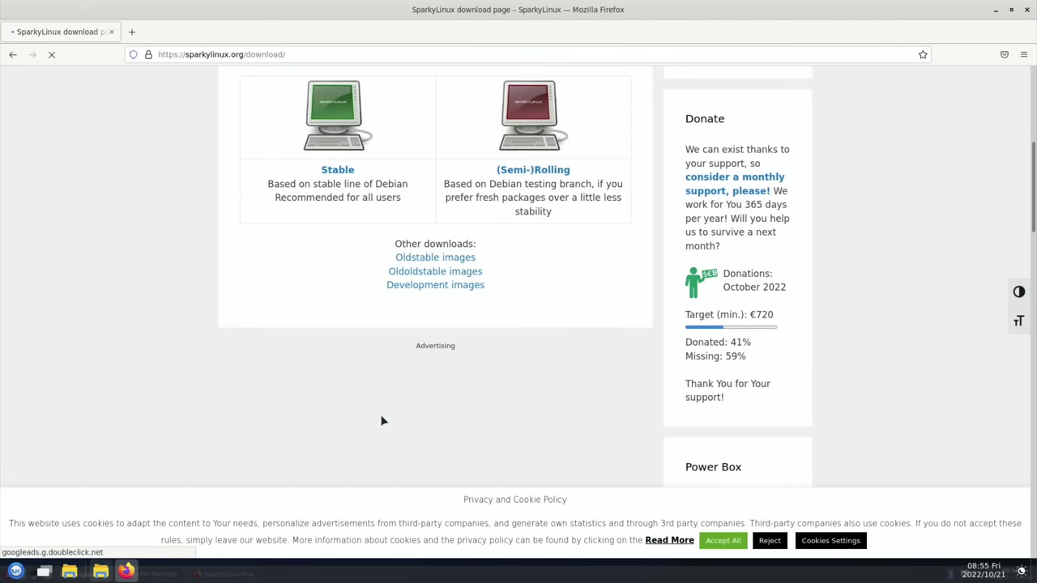
pyautogui.click(336, 168)
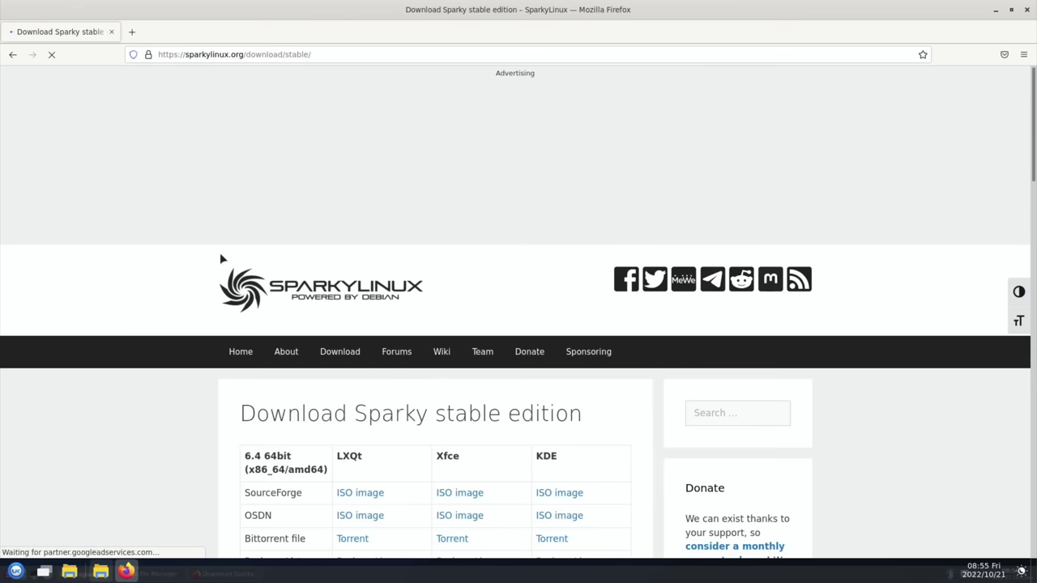
pyautogui.scroll(-3, 139, 359)
pyautogui.scroll(-10, 139, 365)
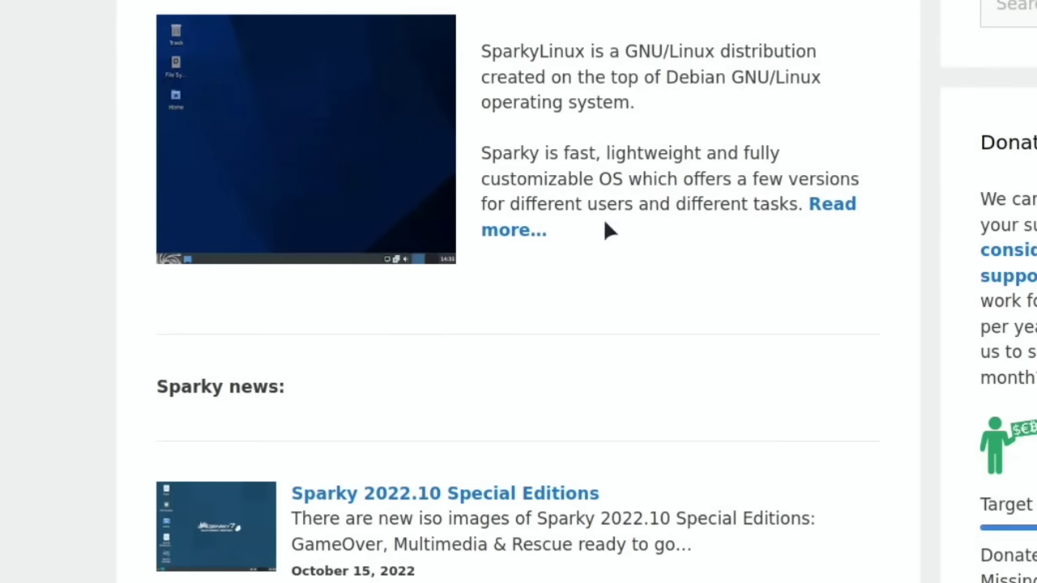
pyautogui.scroll(-20, 608, 231)
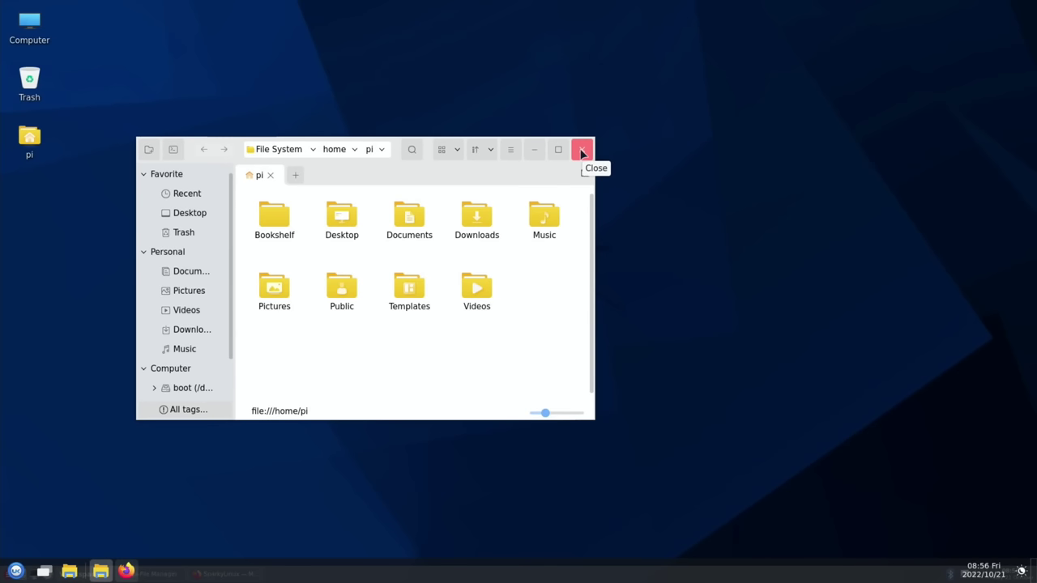
# Step: Close the /home/pi file manager window
pyautogui.click(581, 151)
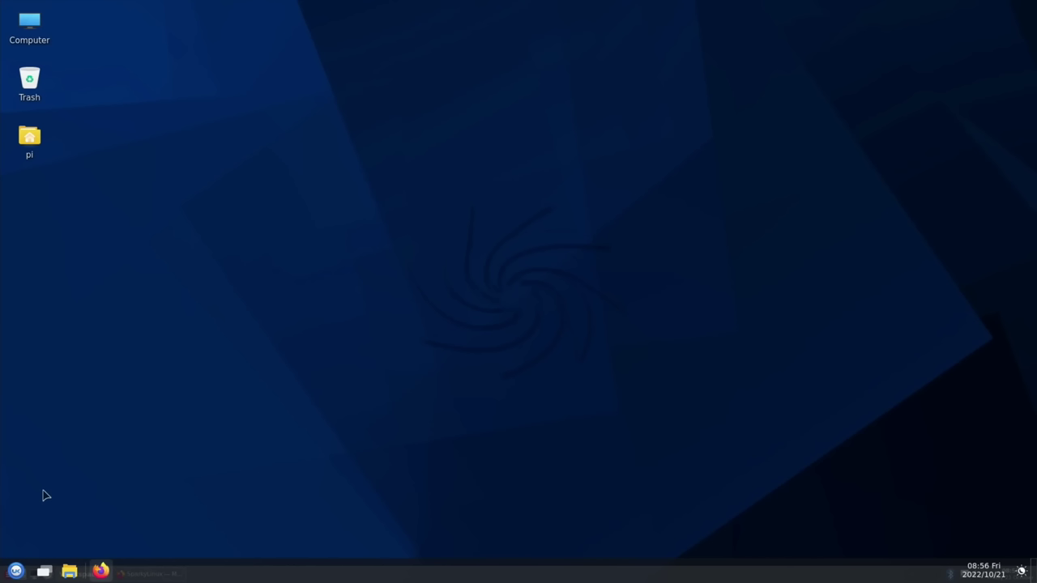